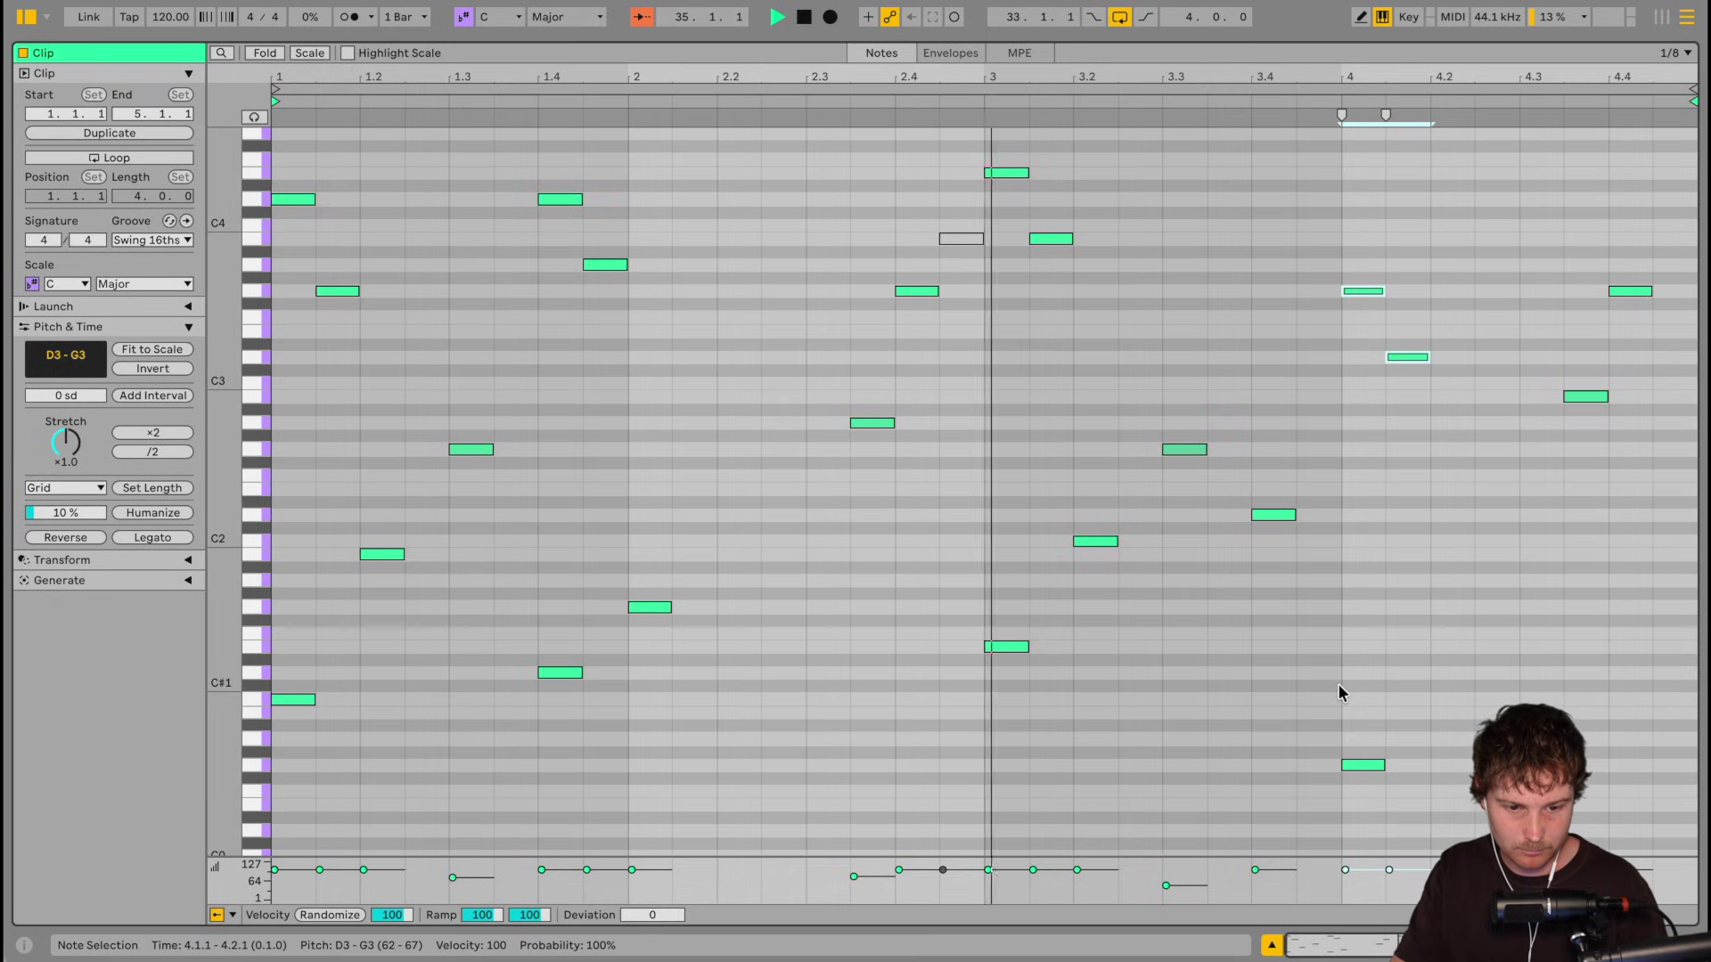
- Clear the note selection by placing the insert marker at 4.1.1 in the clip, and toggle playback
{"action": "left_click", "coordinate": [1338, 692]}
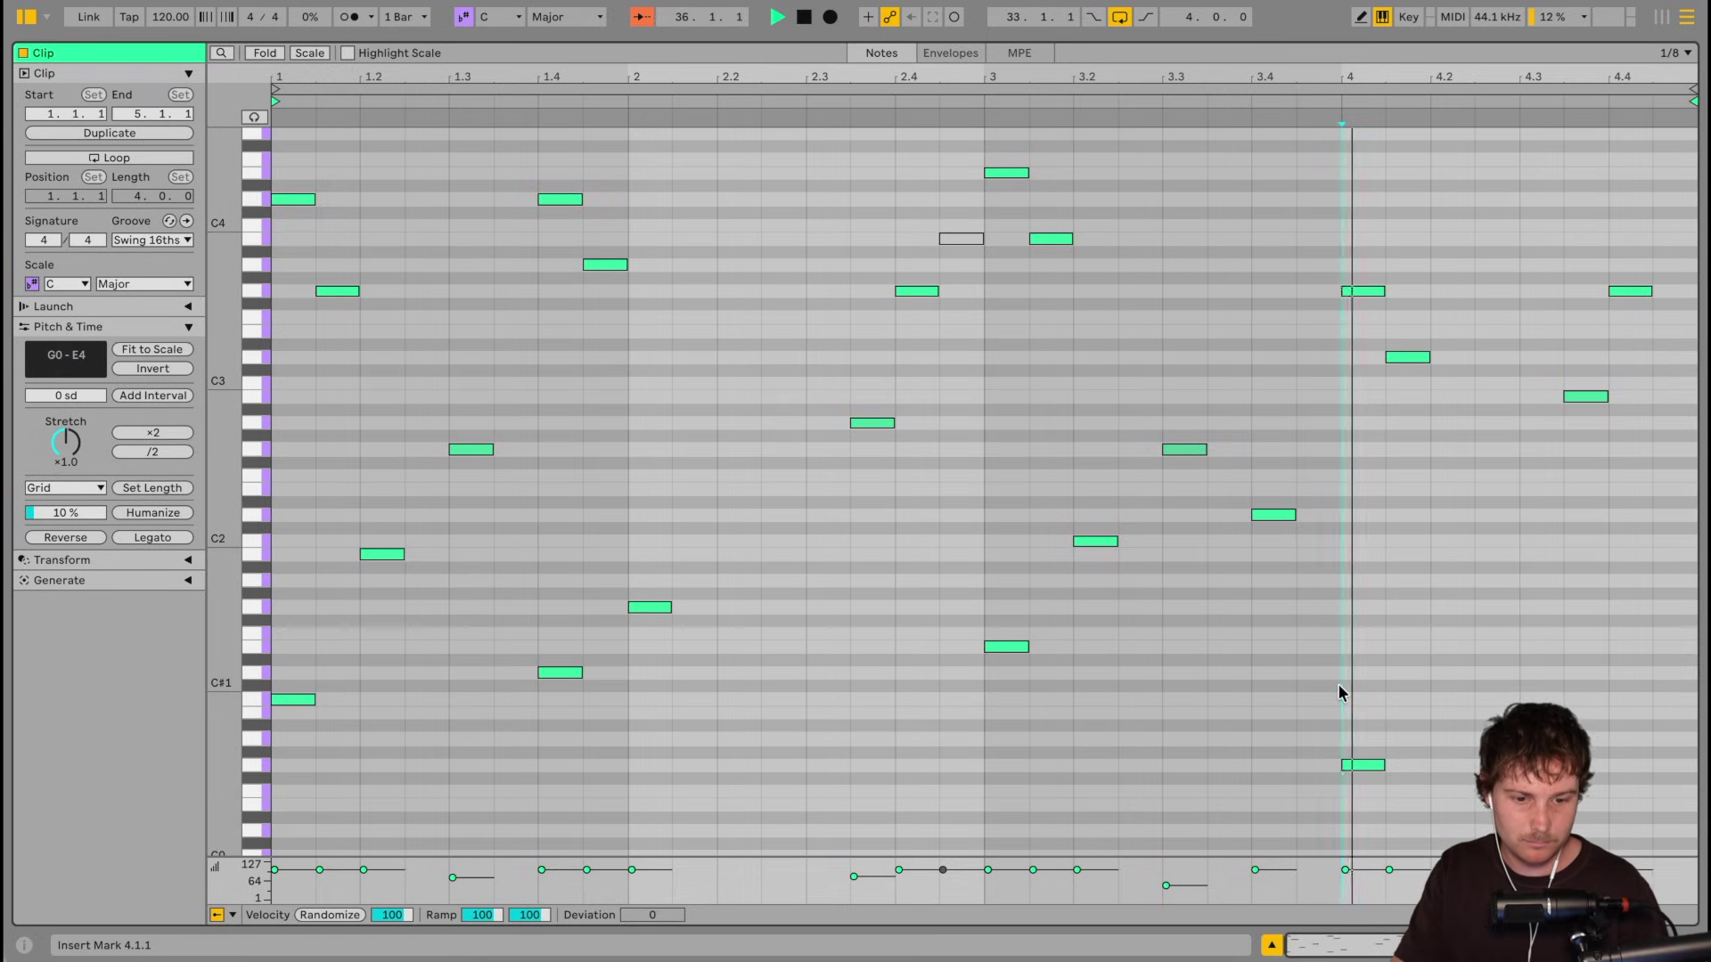
{"action": "key", "text": "space"}
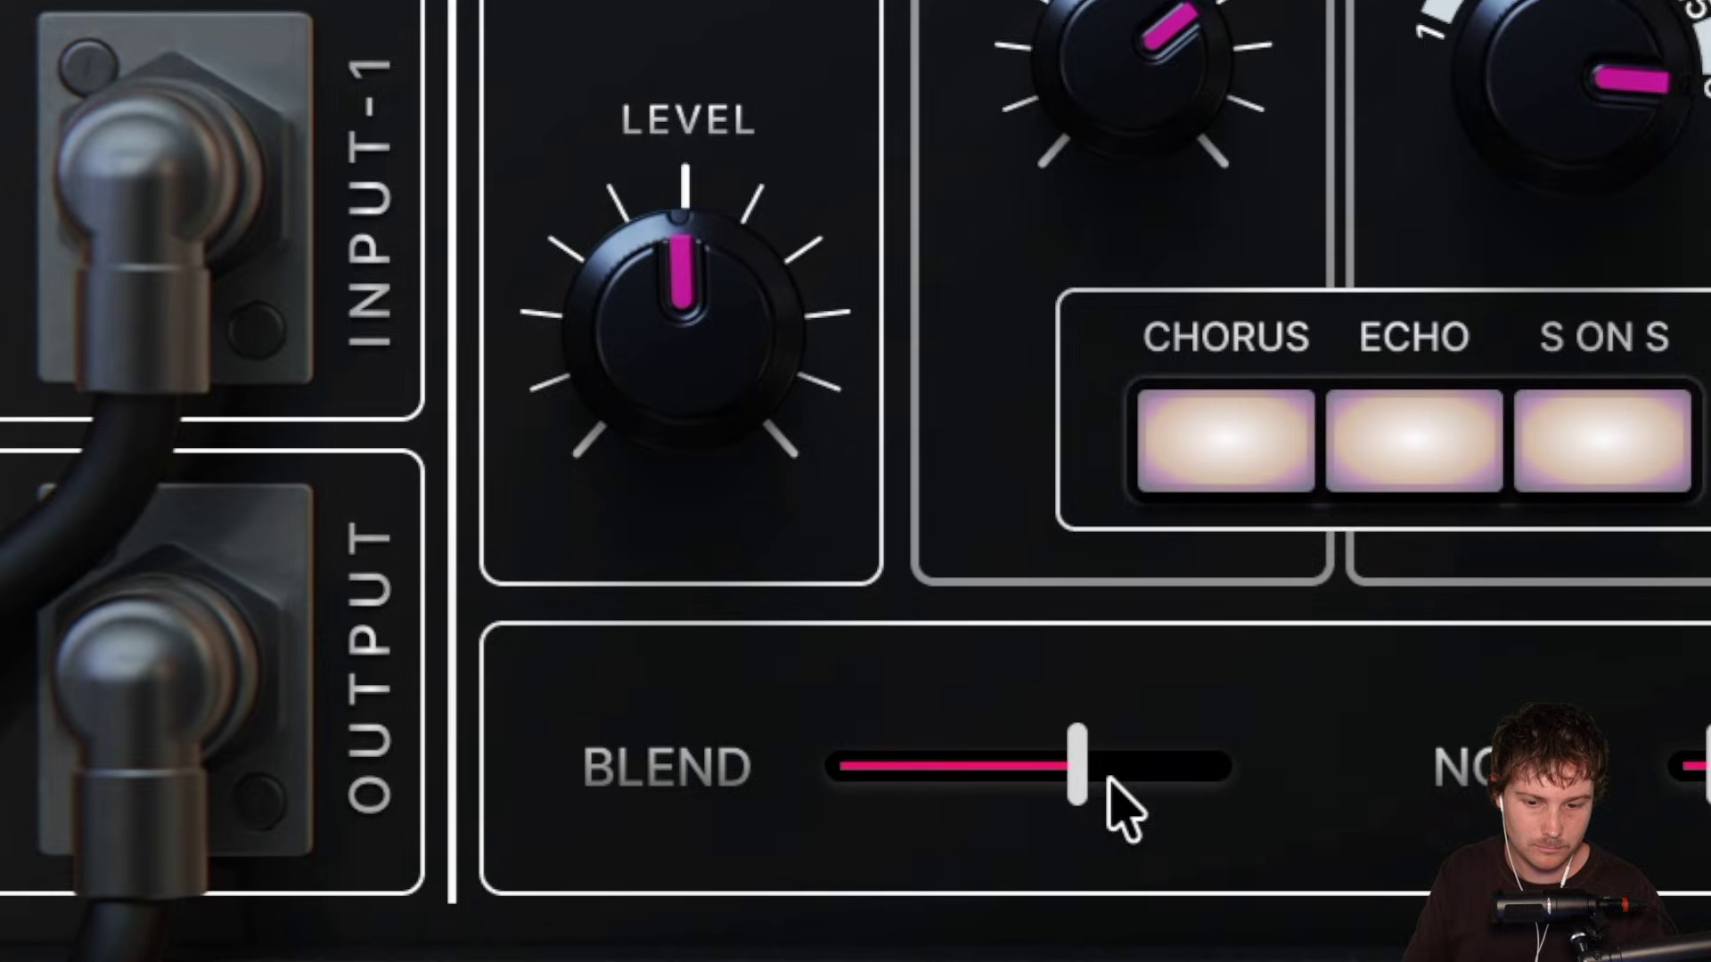
- Adjust the Fox Echo Chorus blend, set its intensity to 87% and raise its repeat rate to about 472 ms
{"action": "mouse_move", "coordinate": [1119, 798]}
{"action": "left_click_drag", "start_coordinate": [1110, 781], "coordinate": [1116, 783]}
{"action": "mouse_move", "coordinate": [963, 661]}
{"action": "left_mouse_down"}
{"action": "mouse_move", "coordinate": [1042, 657]}
{"action": "mouse_move", "coordinate": [945, 673]}
{"action": "left_mouse_up"}
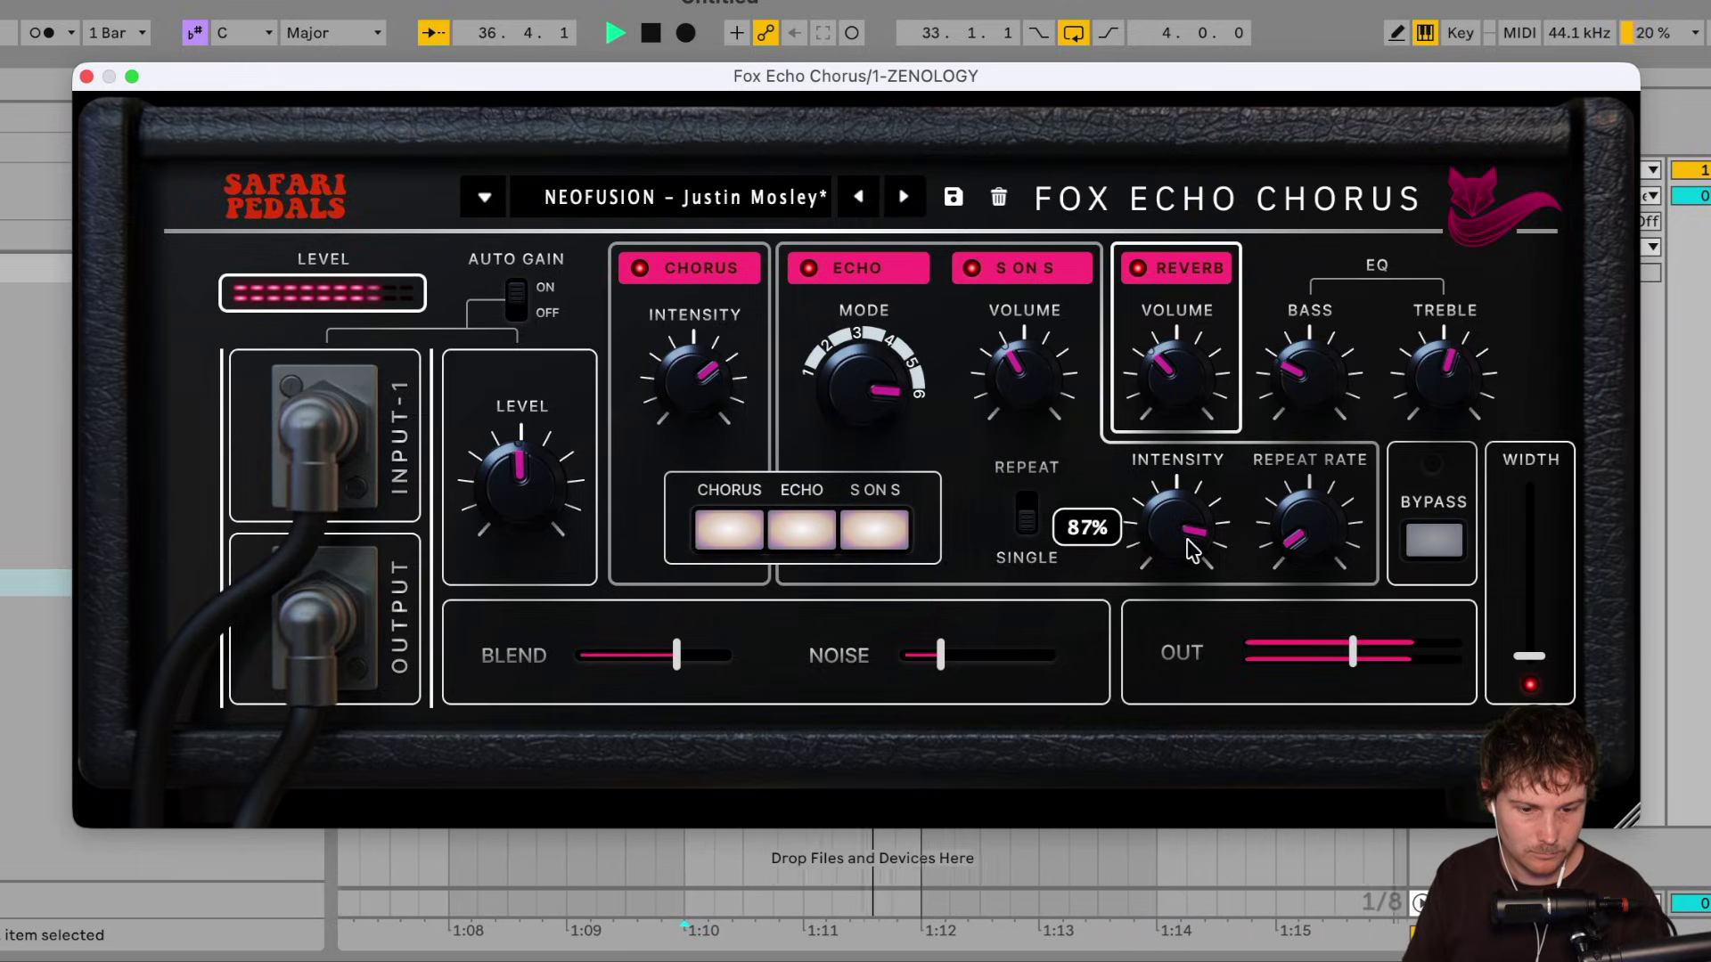
{"action": "left_click_drag", "start_coordinate": [1308, 528], "coordinate": [1283, 348]}
{"action": "left_click_drag", "start_coordinate": [1257, 445], "coordinate": [1089, 263]}
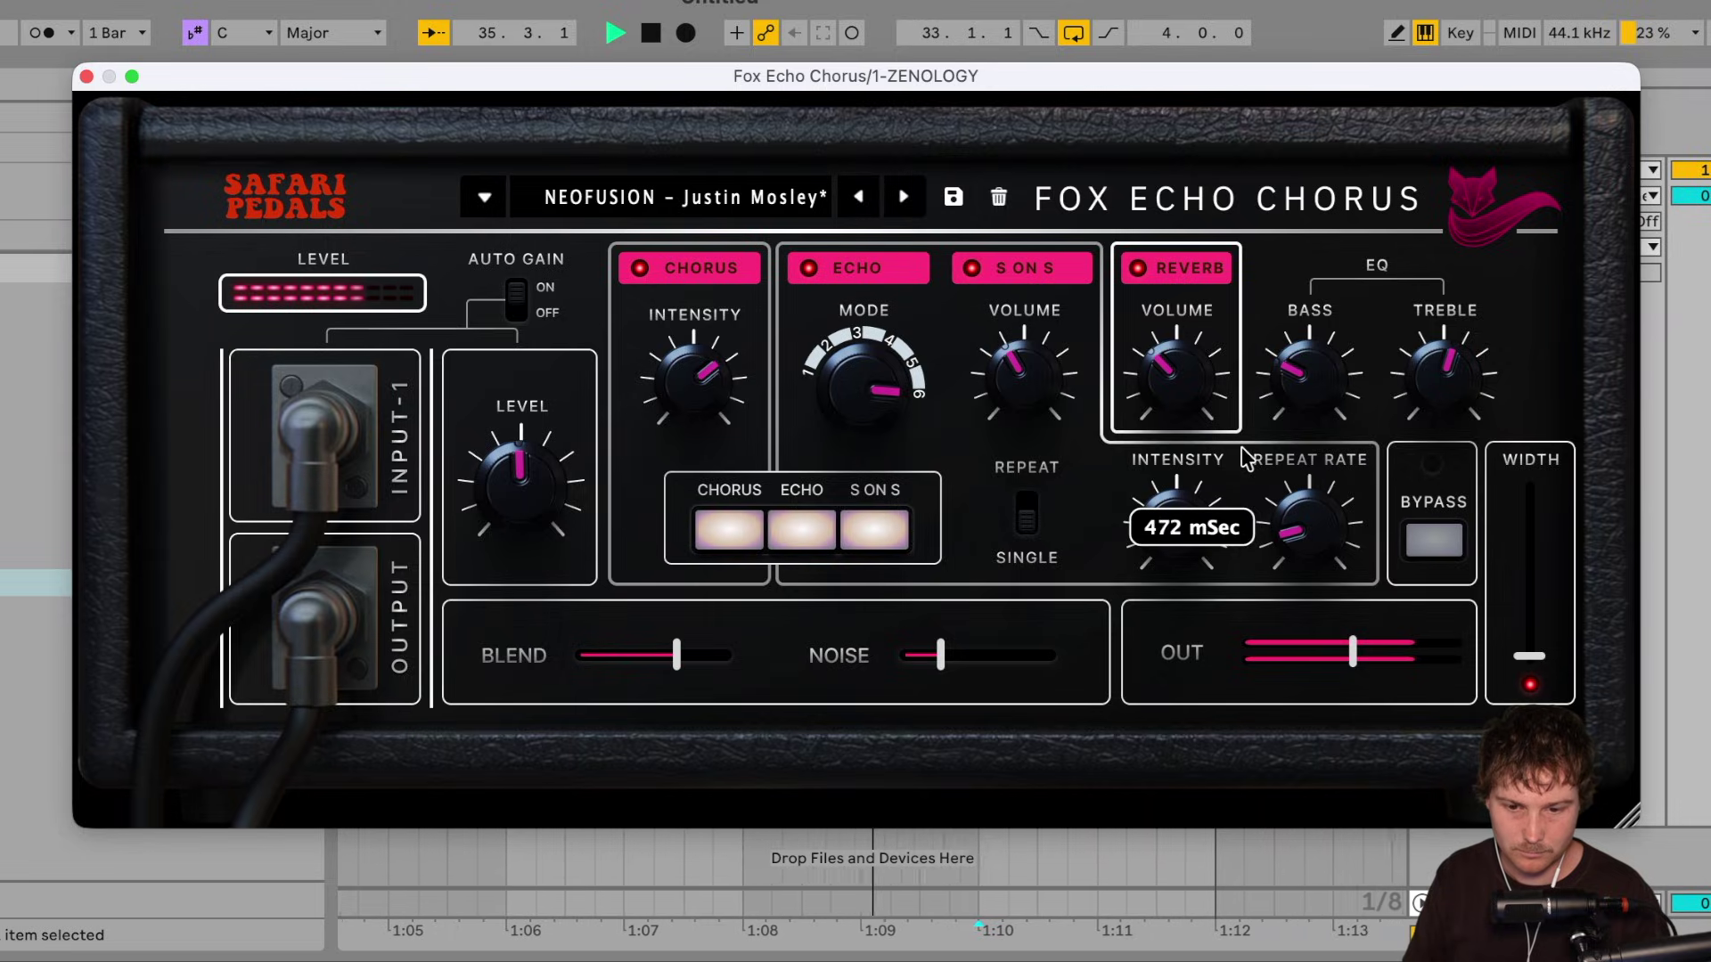
{"action": "left_click_drag", "start_coordinate": [1246, 459], "coordinate": [1241, 450]}
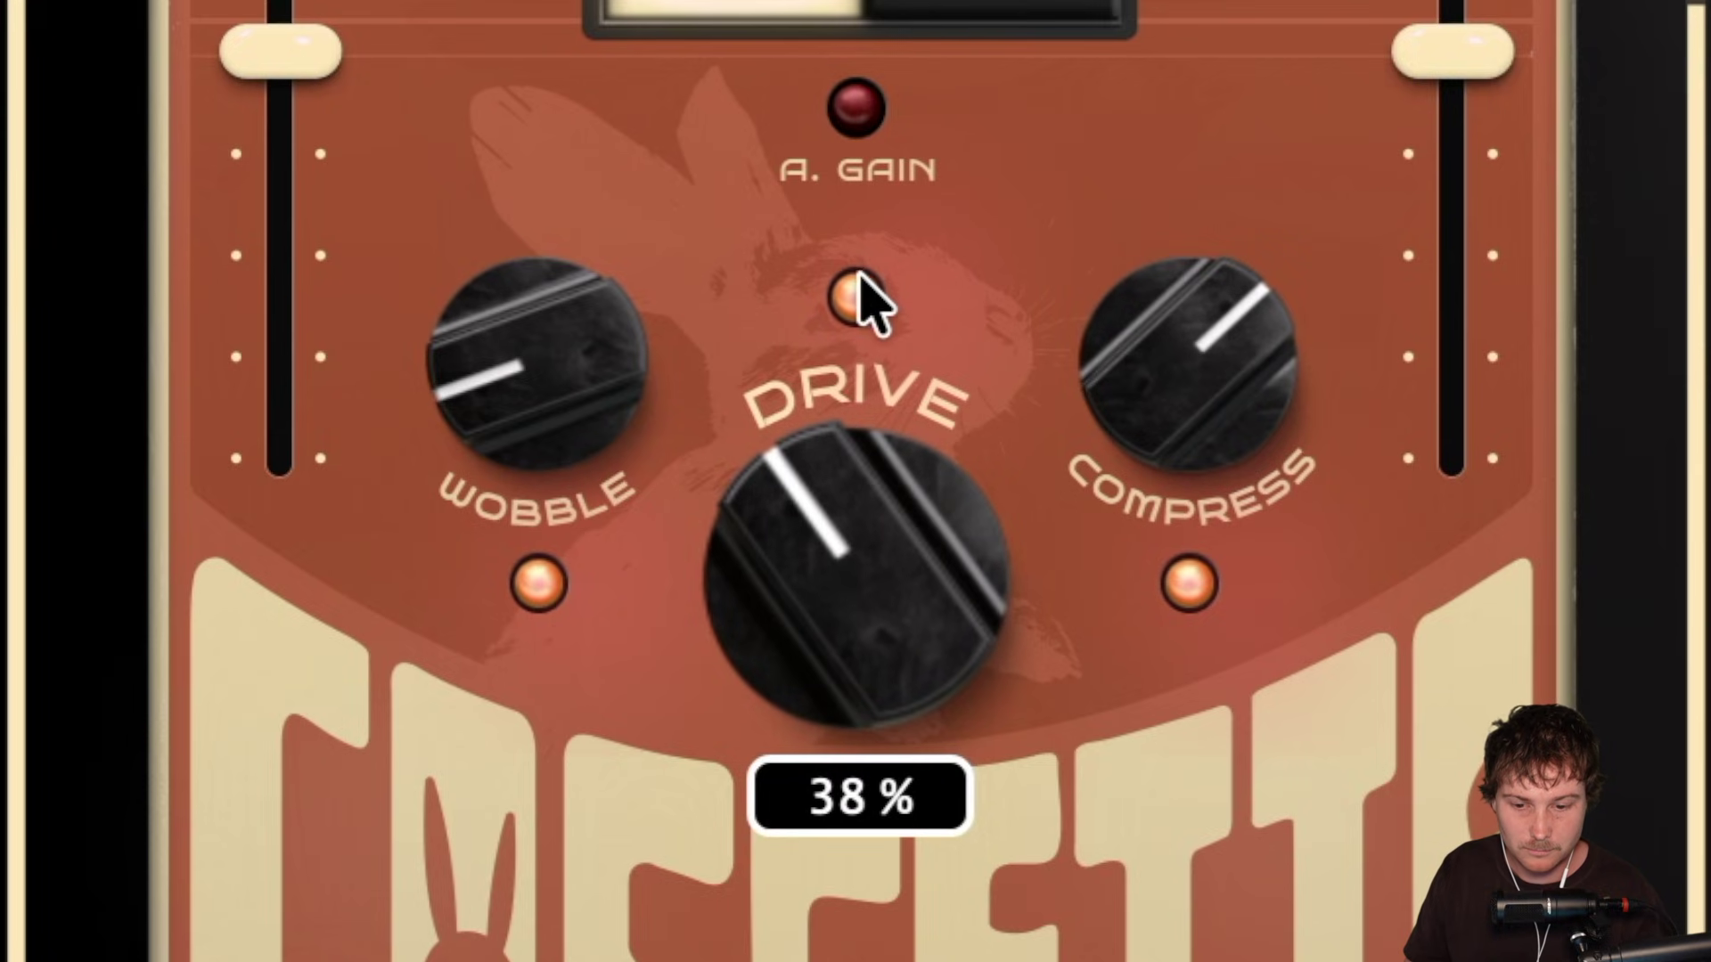
- Adjust the Drive and Wobble amounts of the cassette effect
{"action": "left_click_drag", "start_coordinate": [859, 270], "coordinate": [831, 397]}
{"action": "left_click_drag", "start_coordinate": [530, 321], "coordinate": [606, 285]}
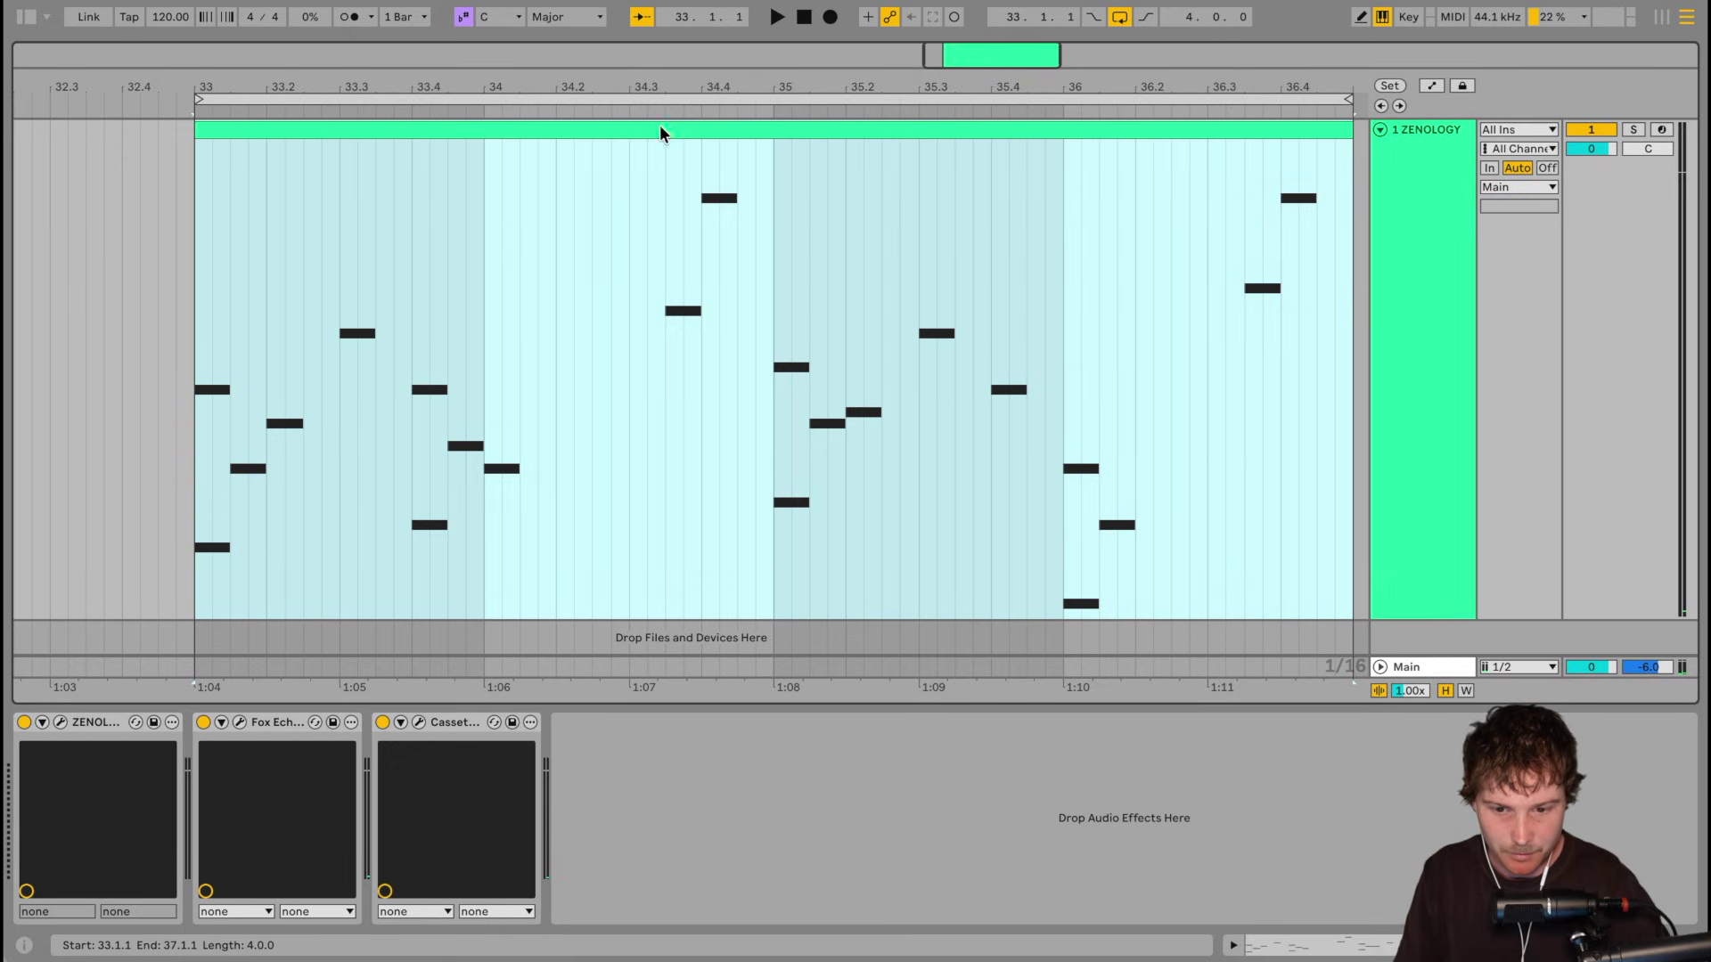
- Bounce the four-bar ZENOLOGY clip from bar 33 to bar 37 to a new audio track
{"action": "key", "text": "super+b"}
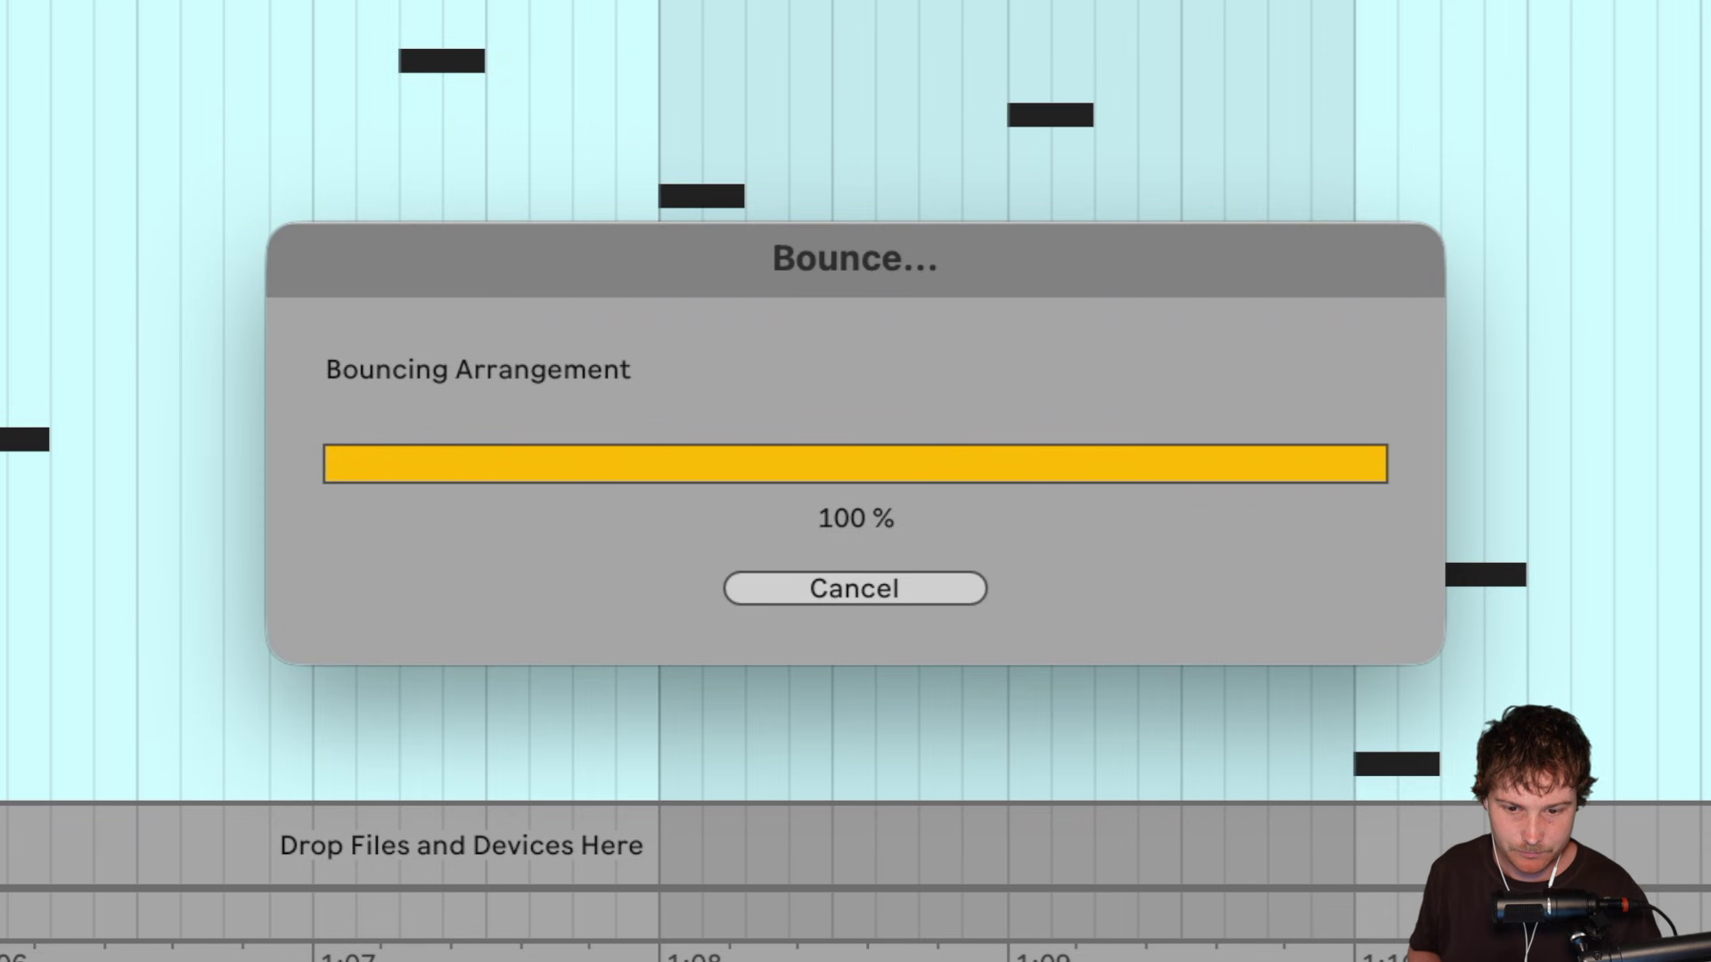
{"action": "scroll", "coordinate": [816, 262], "scroll_direction": "down", "scroll_amount": 2}
{"action": "scroll", "coordinate": [816, 258], "scroll_direction": "up", "scroll_amount": 4}
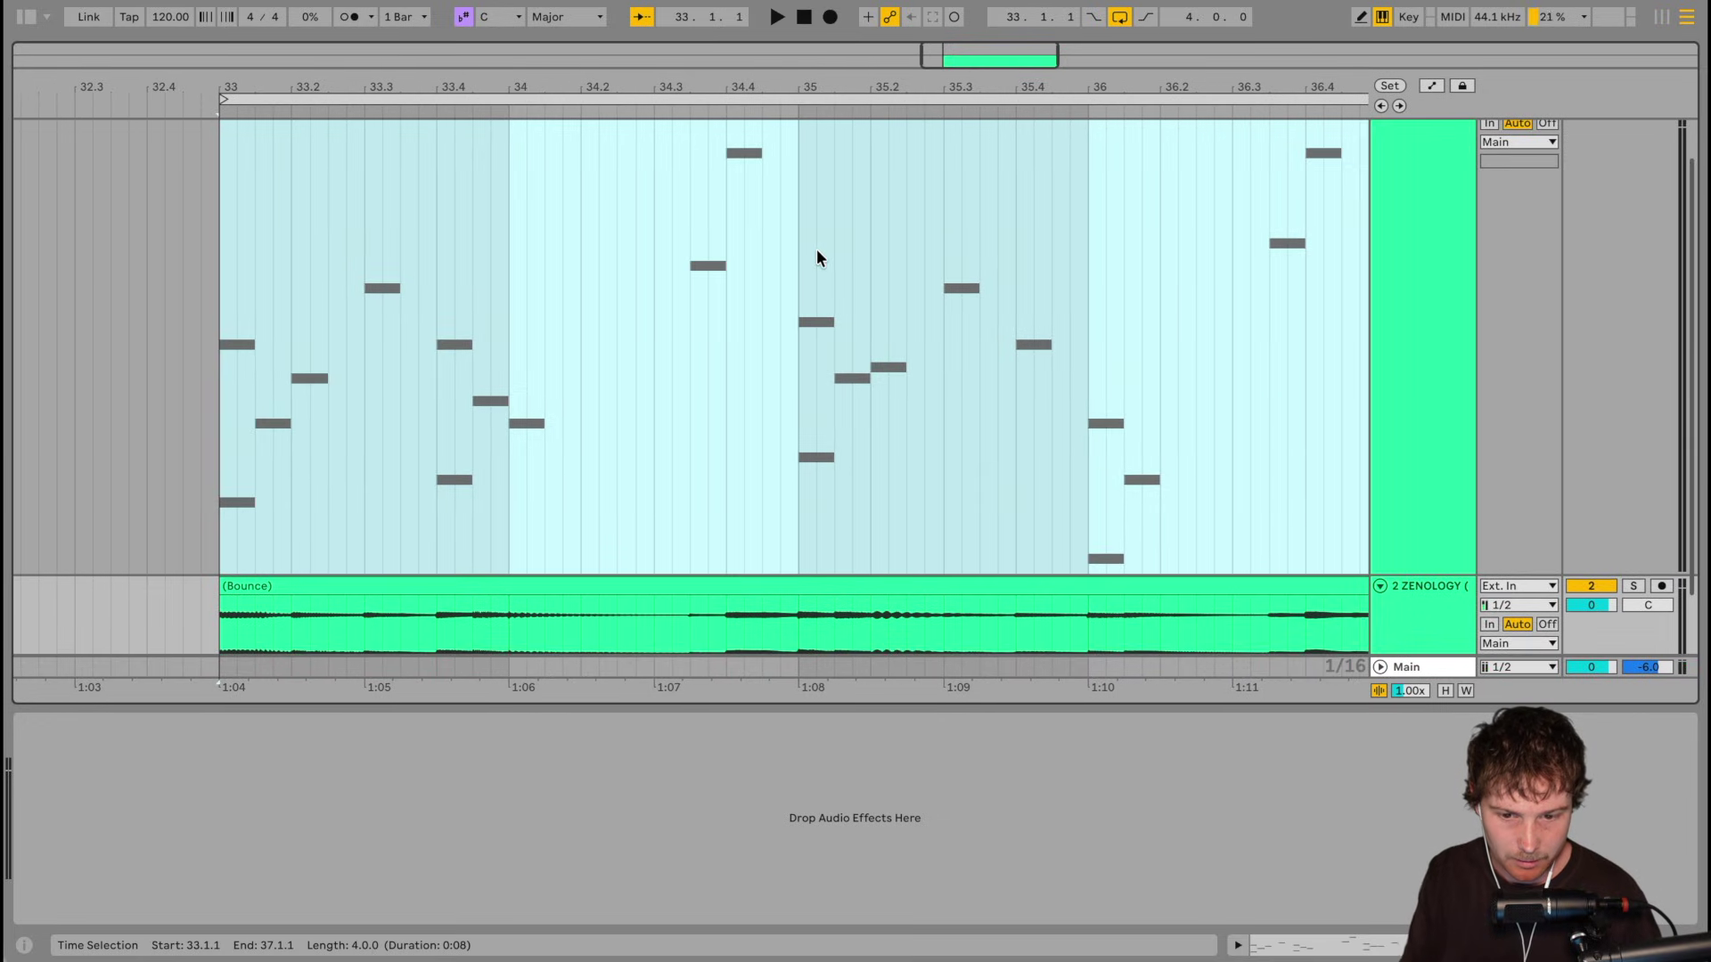
{"action": "left_click", "coordinate": [790, 126]}
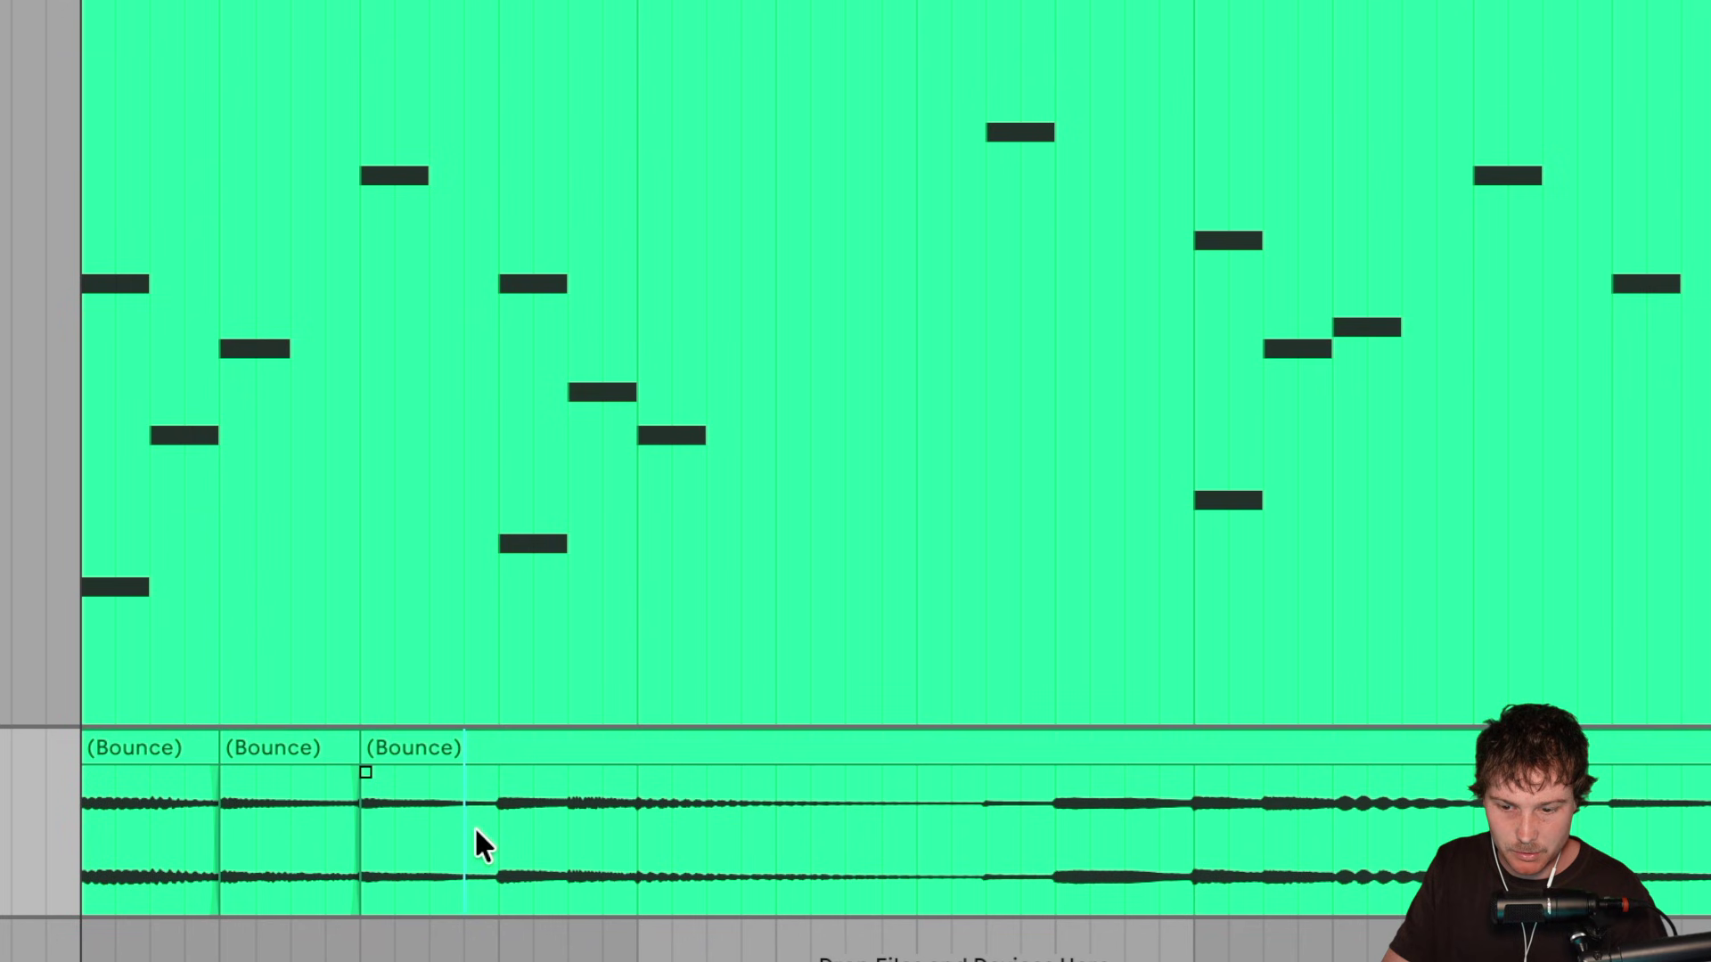
- Split the bounced audio clip at beat 33.4 and at bar 34
{"action": "left_click", "coordinate": [496, 826]}
{"action": "key", "text": "super+e"}
{"action": "left_click", "coordinate": [650, 827]}
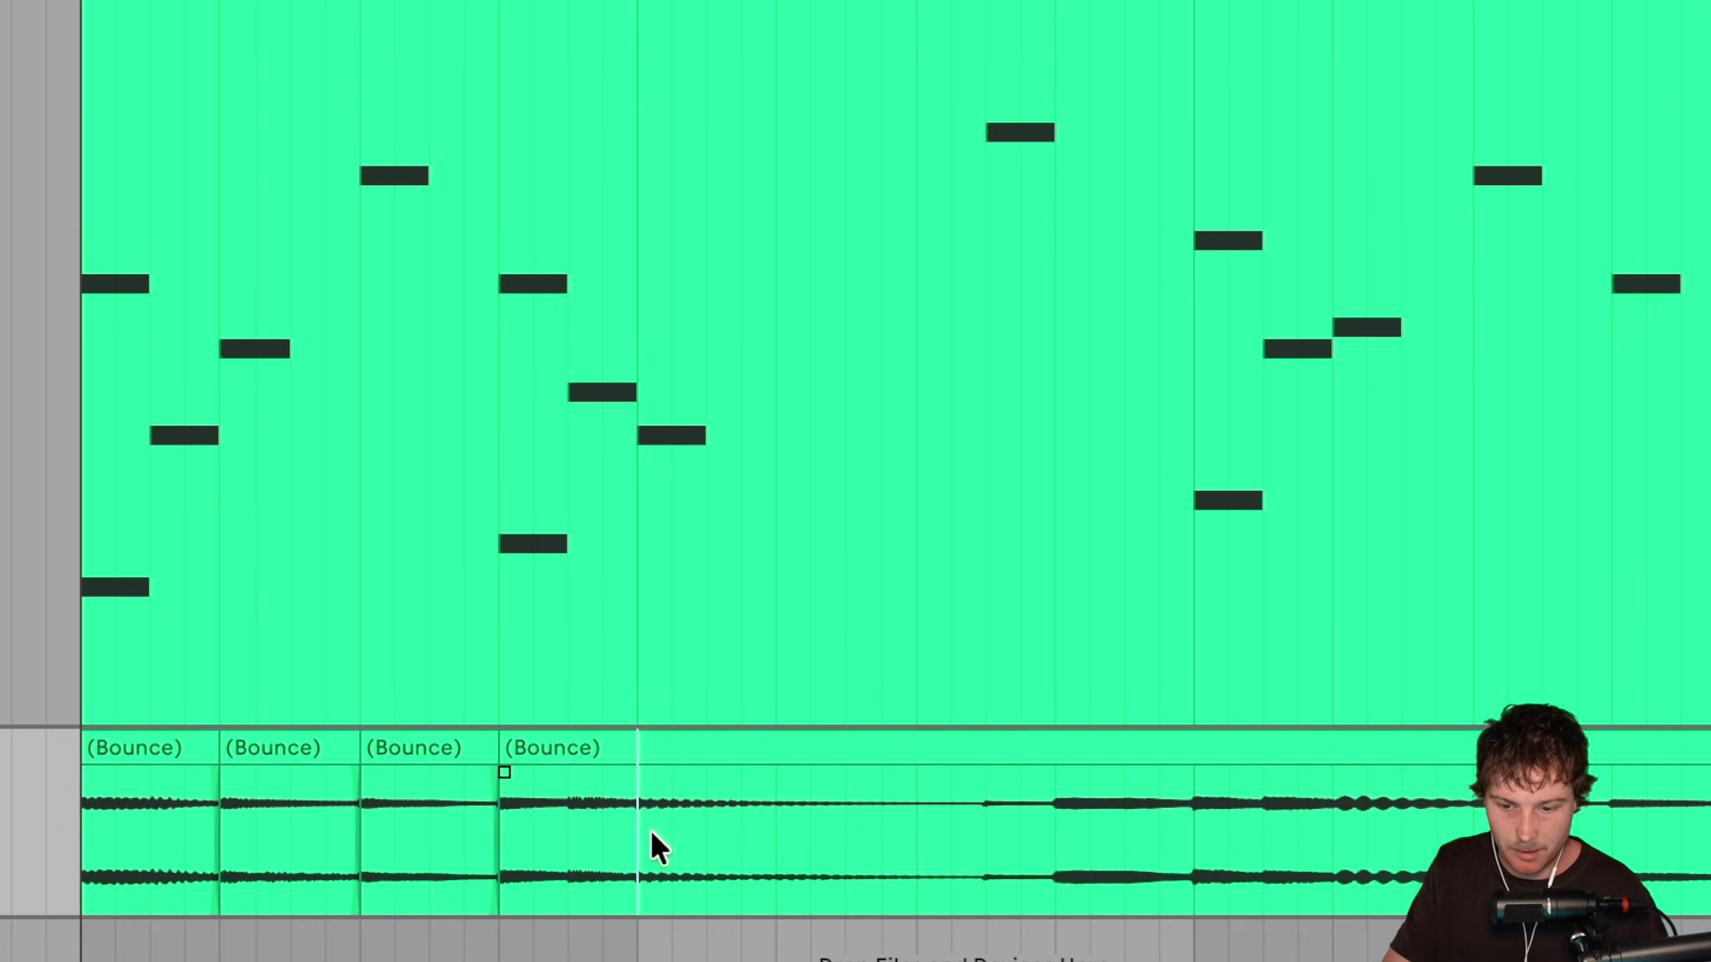
{"action": "key", "text": "super+e"}
{"action": "left_click", "coordinate": [757, 846]}
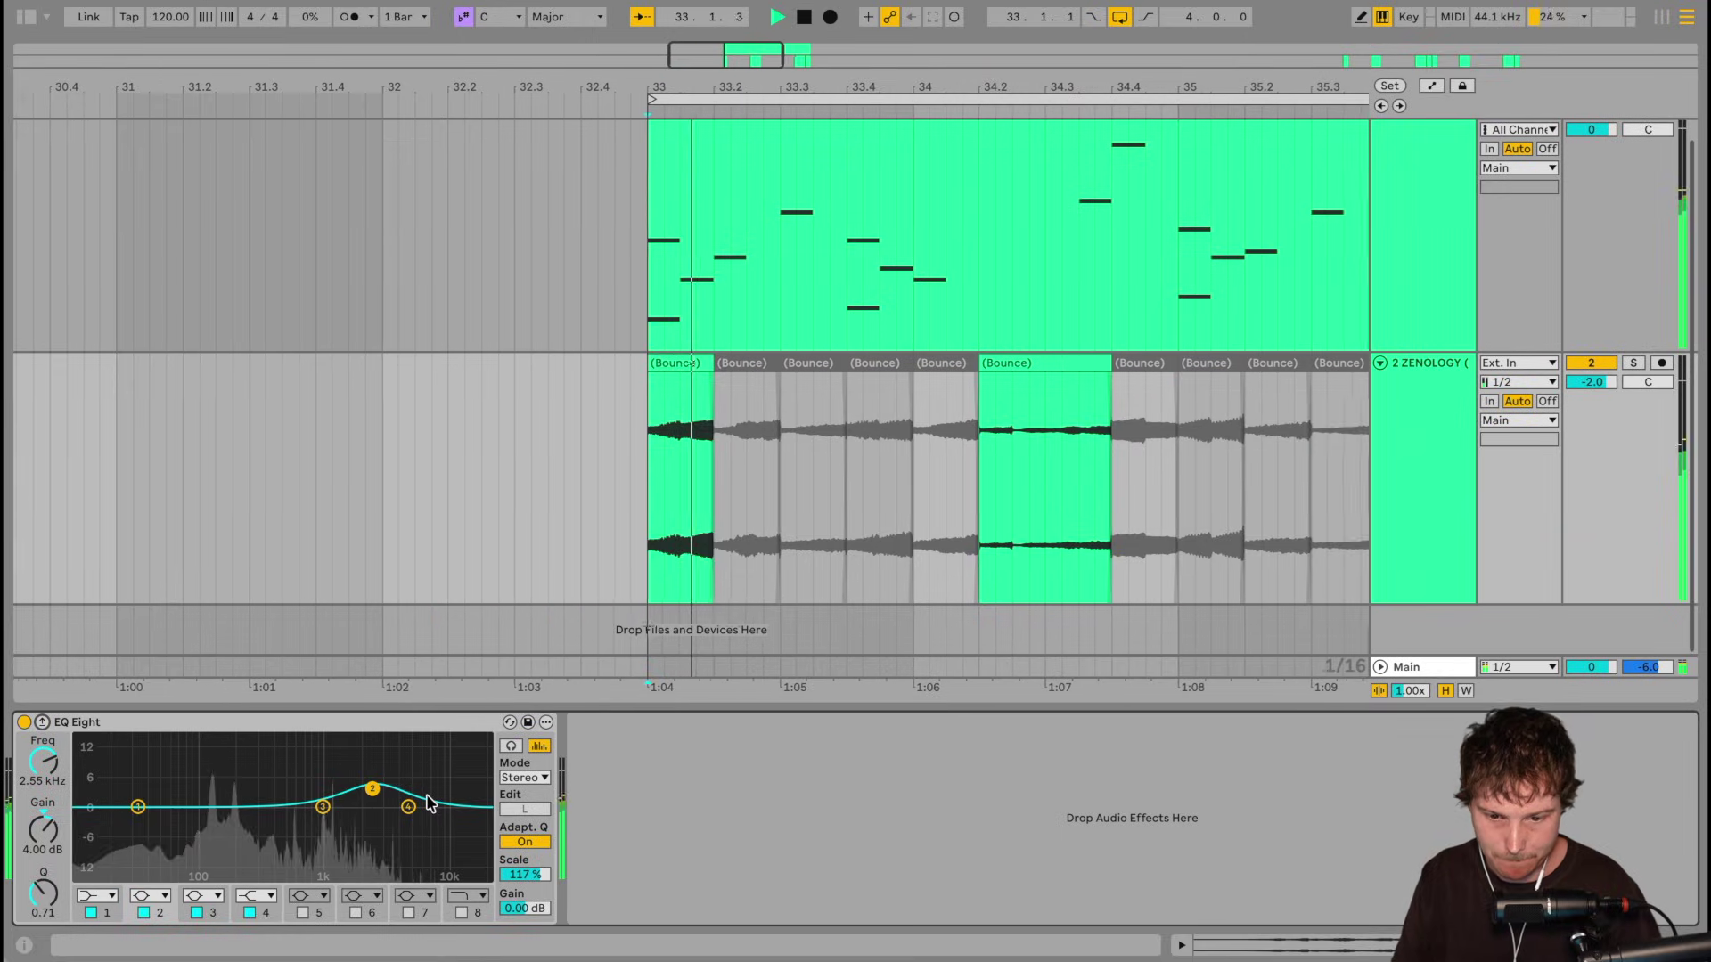
- Boost the 2.55 kHz band further in EQ Eight on the bounced audio track
{"action": "scroll", "coordinate": [660, 489], "scroll_direction": "up", "scroll_amount": 5}
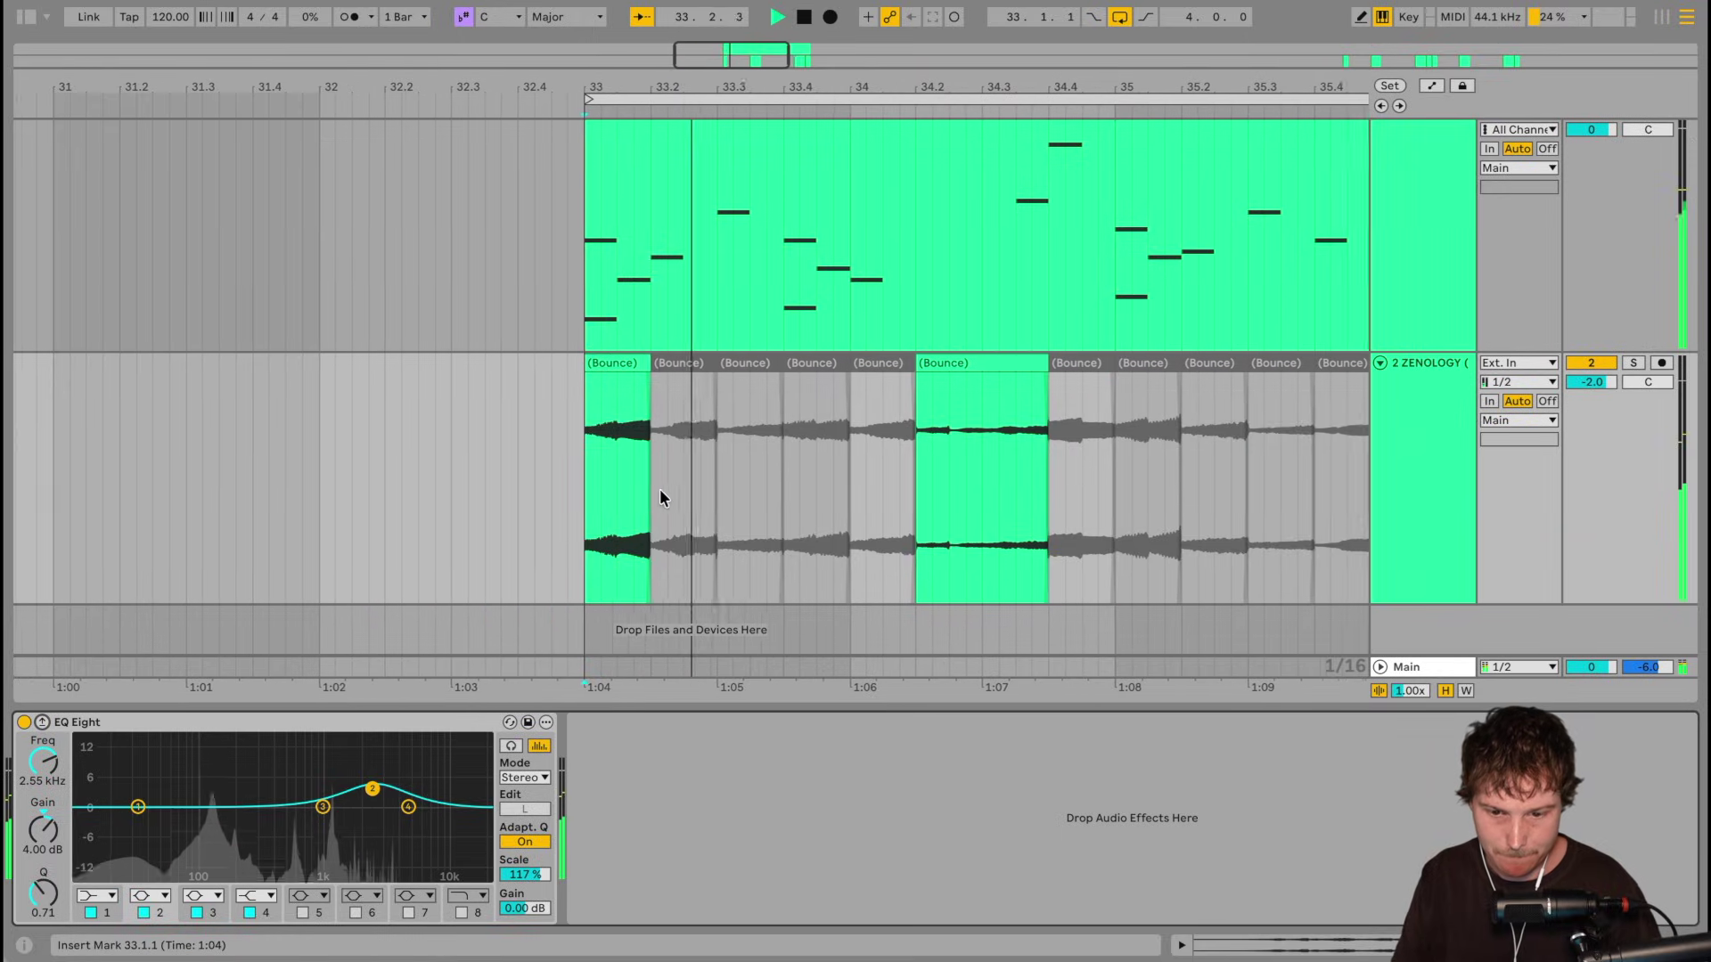
{"action": "scroll", "coordinate": [659, 488], "scroll_direction": "right", "scroll_amount": 3}
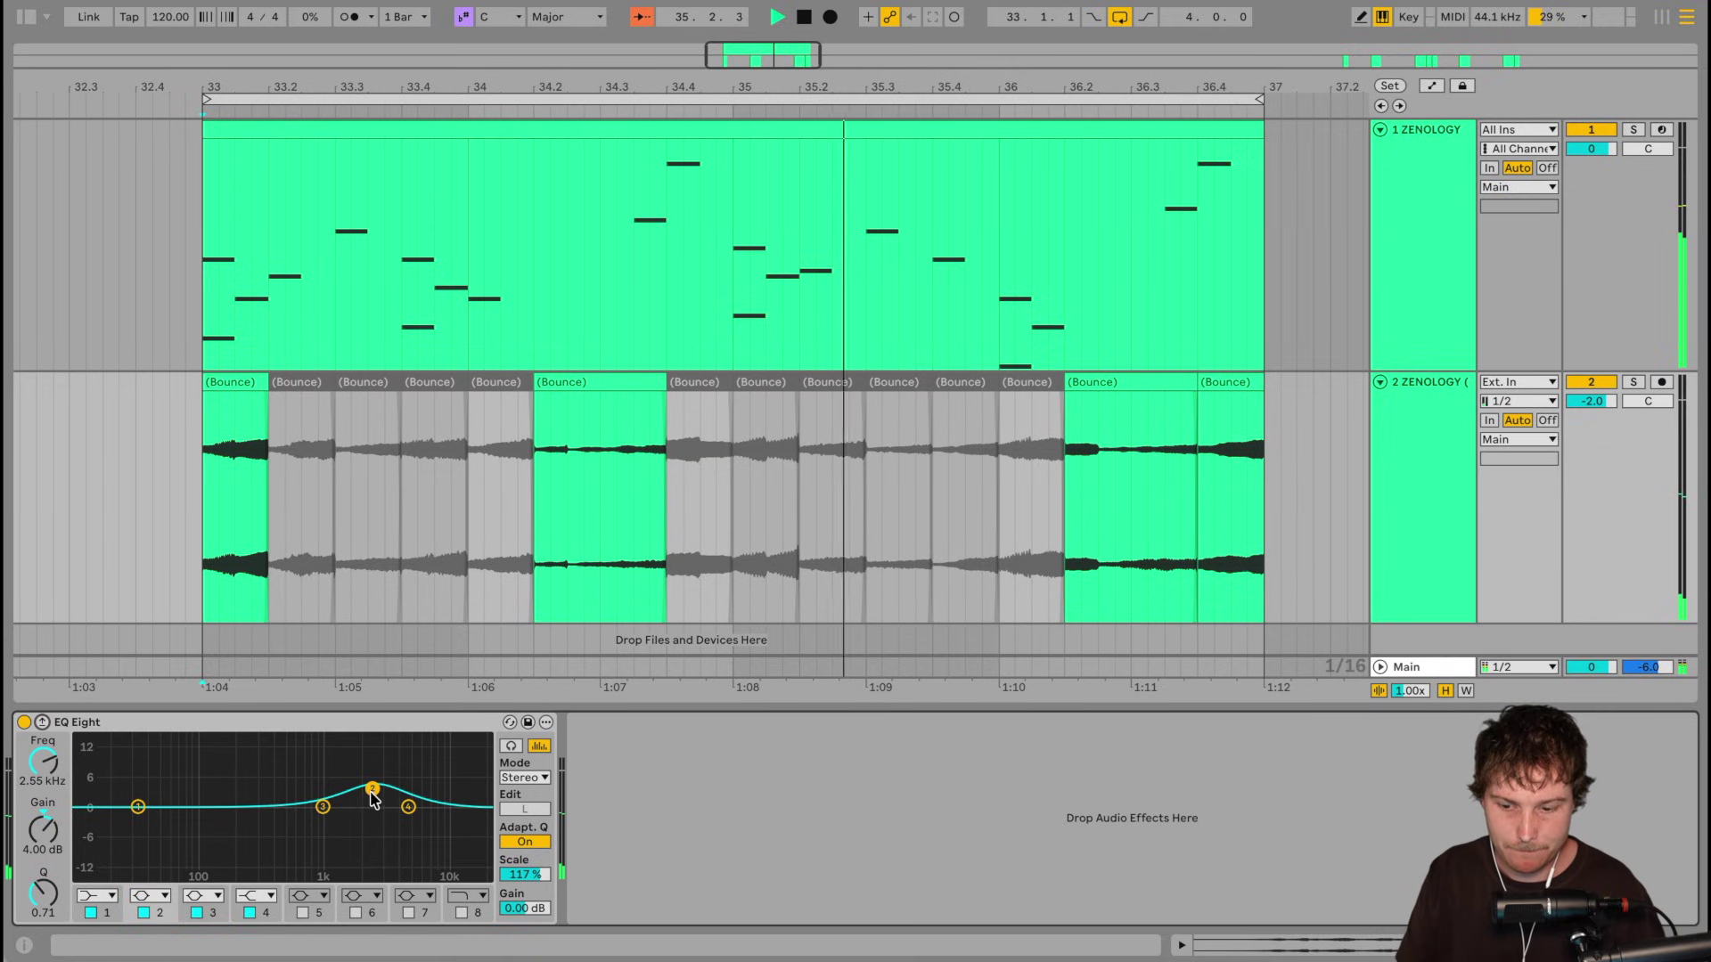
{"action": "left_click_drag", "start_coordinate": [373, 789], "coordinate": [369, 747]}
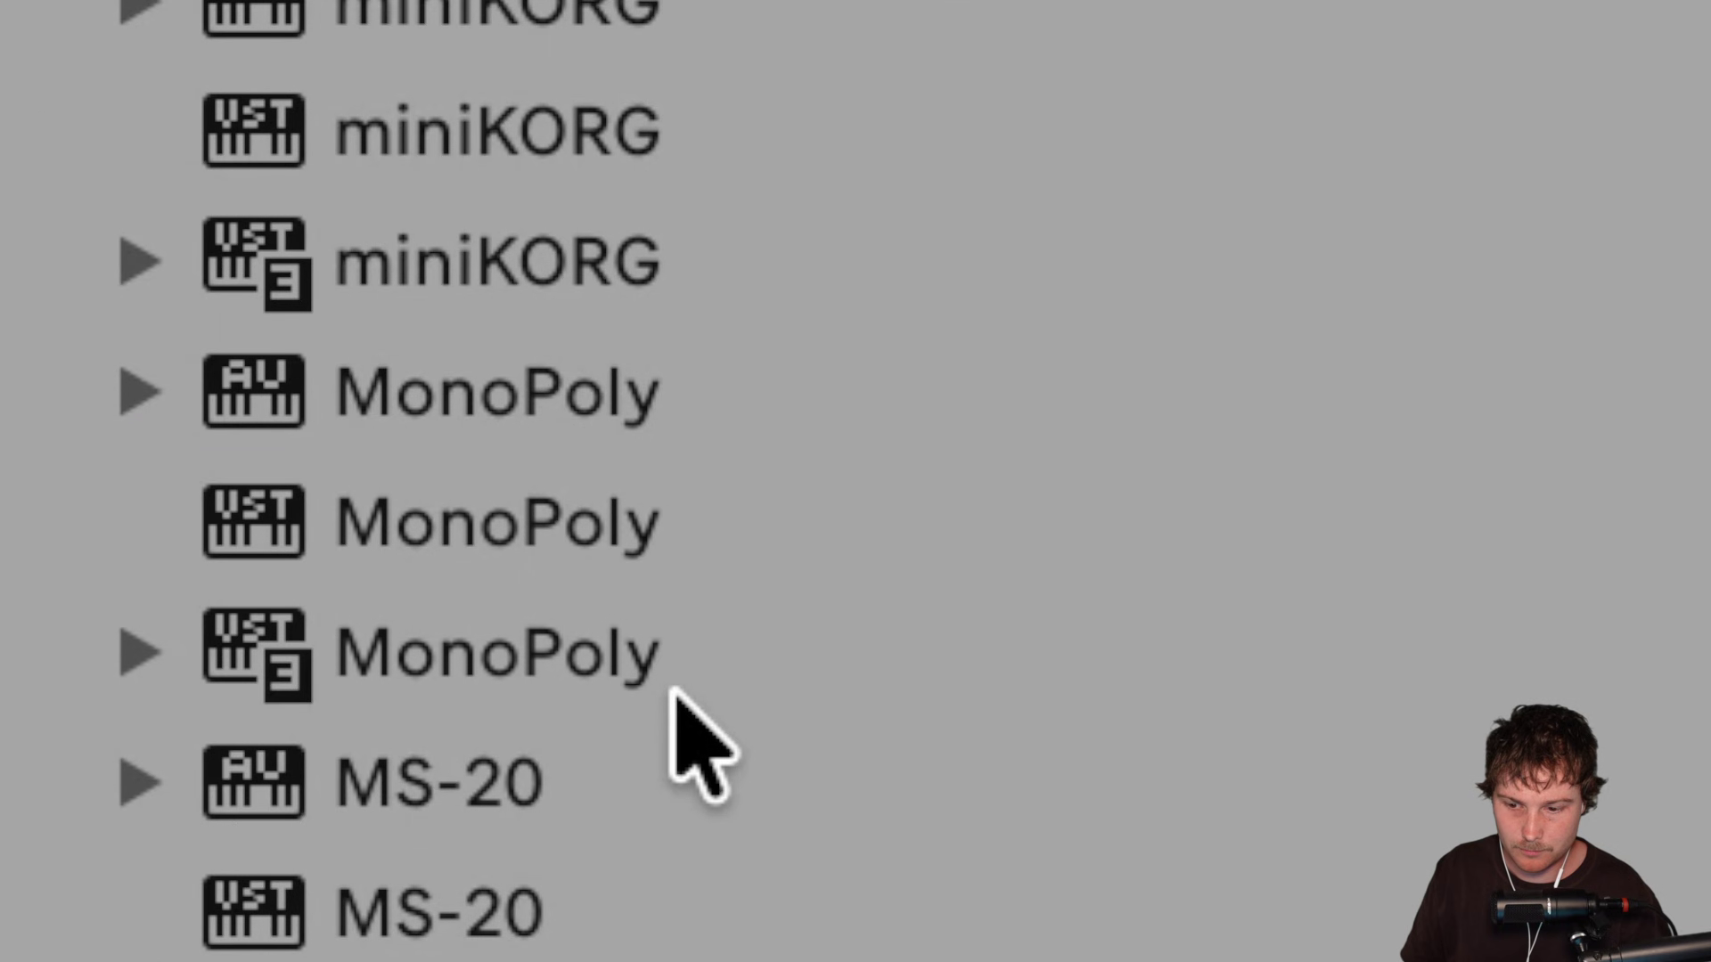
- Choose the VST3 version of KORG's MonoPoly from the plug-ins
{"action": "left_click", "coordinate": [670, 688]}
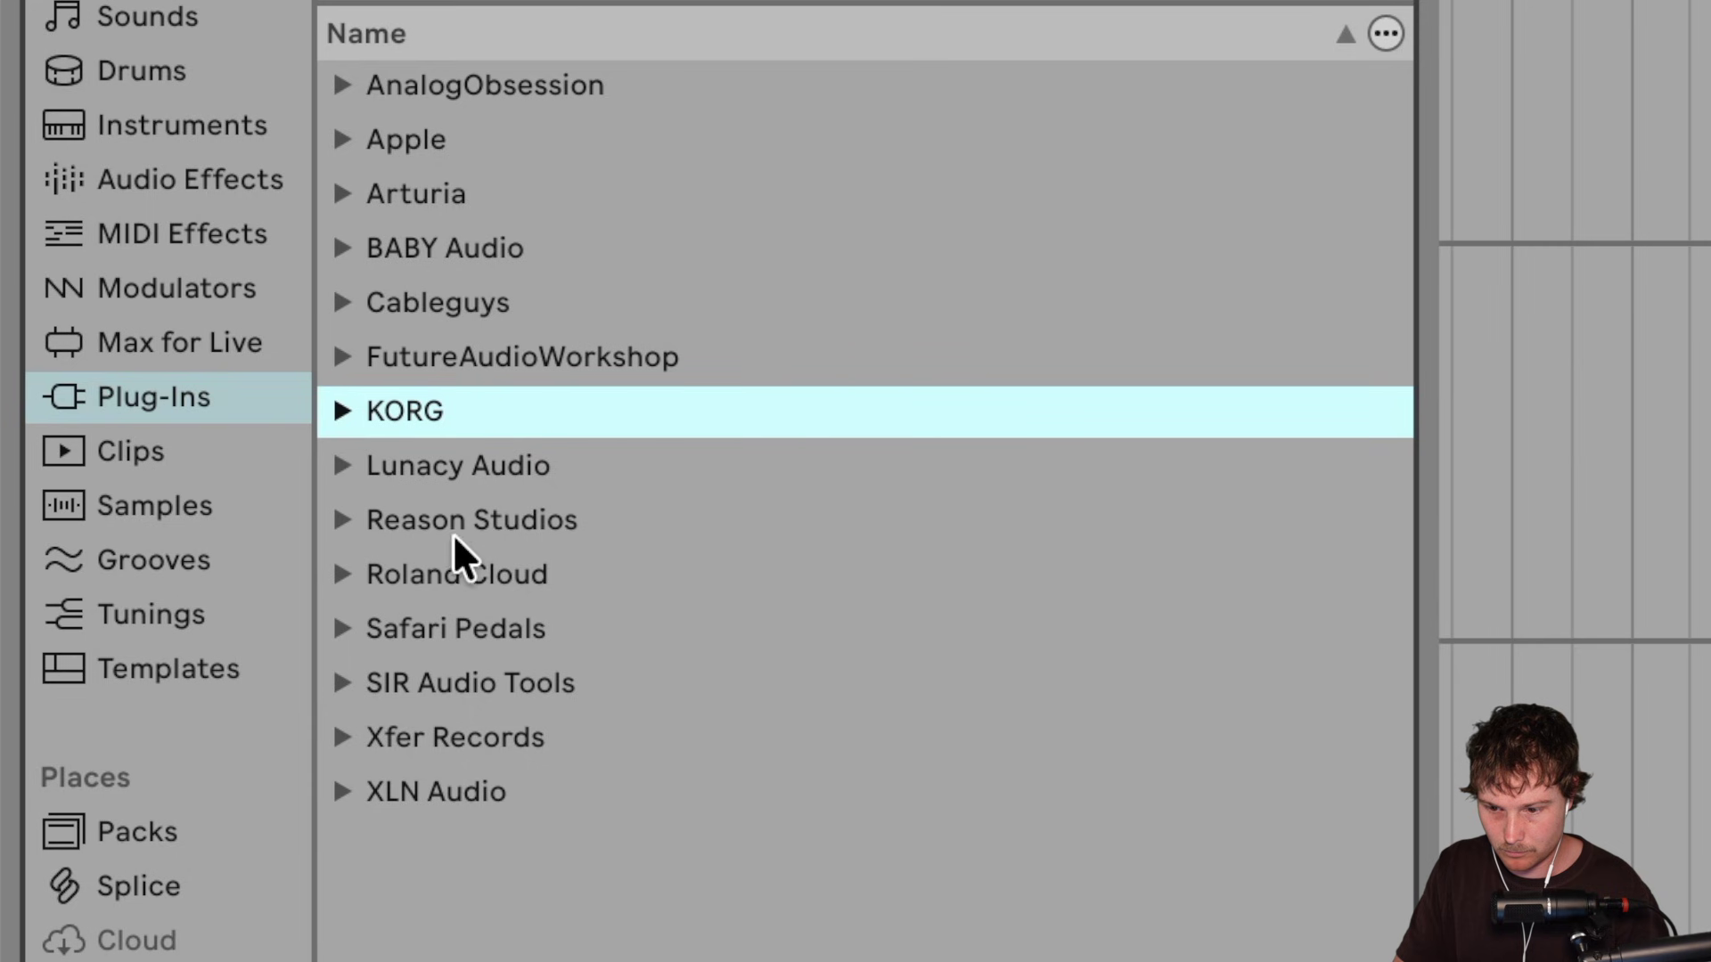
- Expand the Roland Cloud plug-ins and audition Sweatbox Bass and a nearby preset of the CircuitBrdSunset bank in ZENOLOGY
{"action": "left_click", "coordinate": [343, 575]}
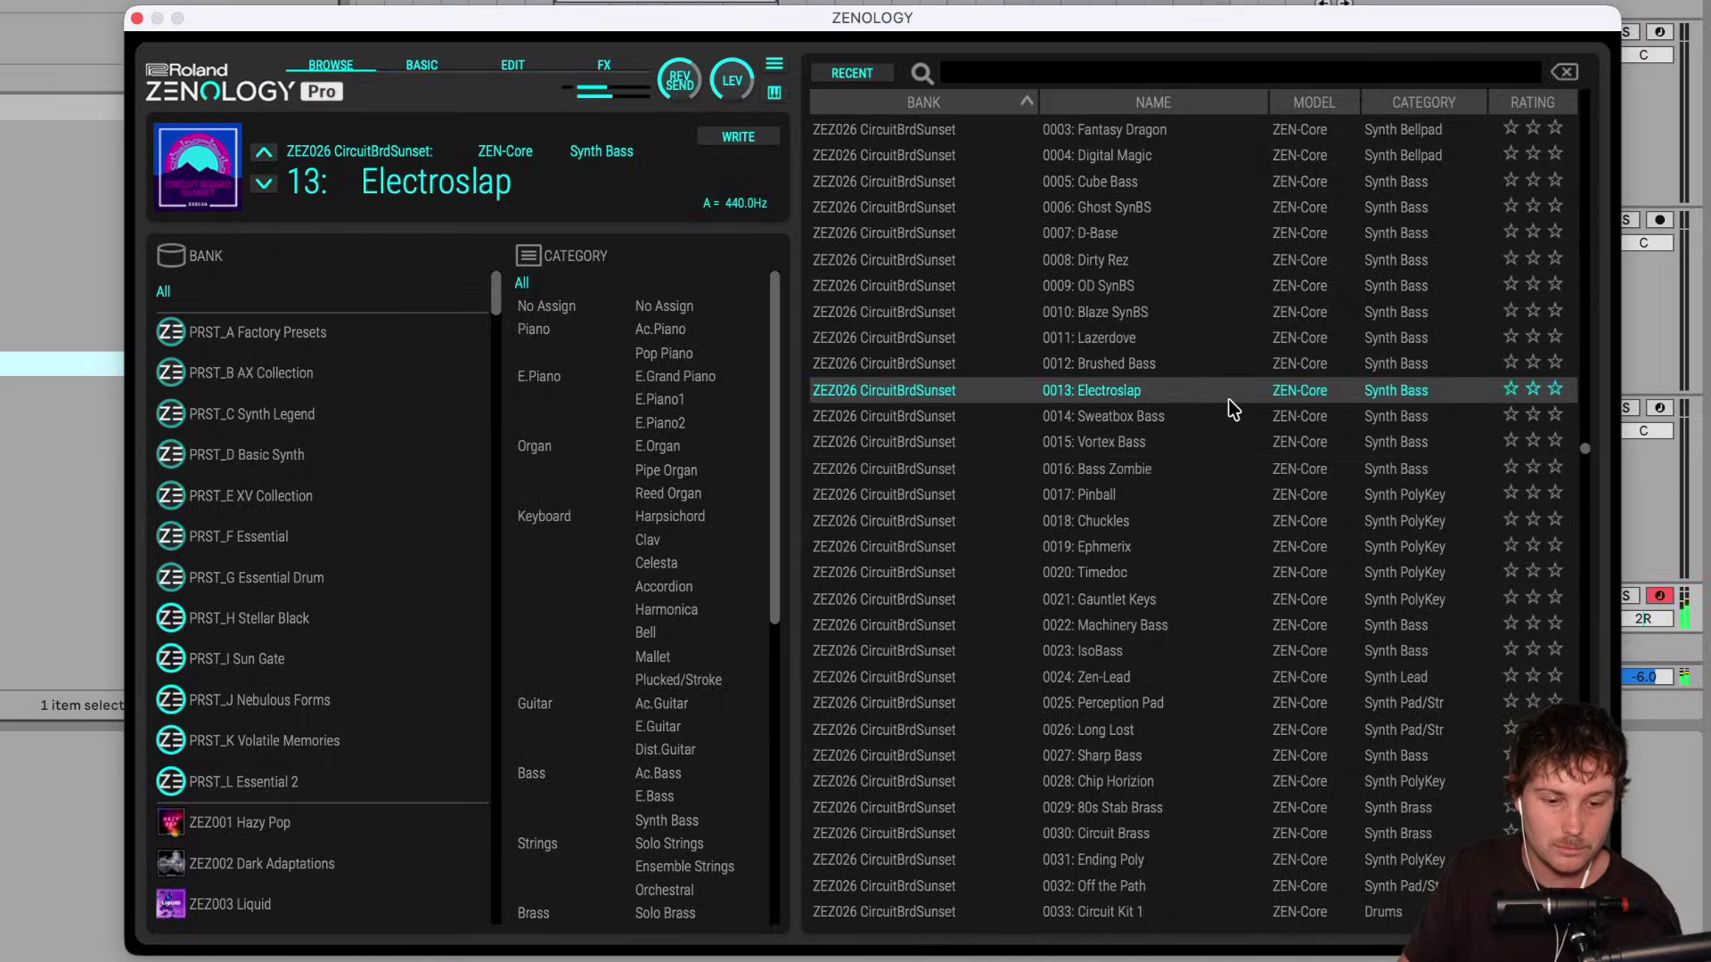
{"action": "left_click", "coordinate": [1206, 417]}
{"action": "left_click", "coordinate": [1219, 482]}
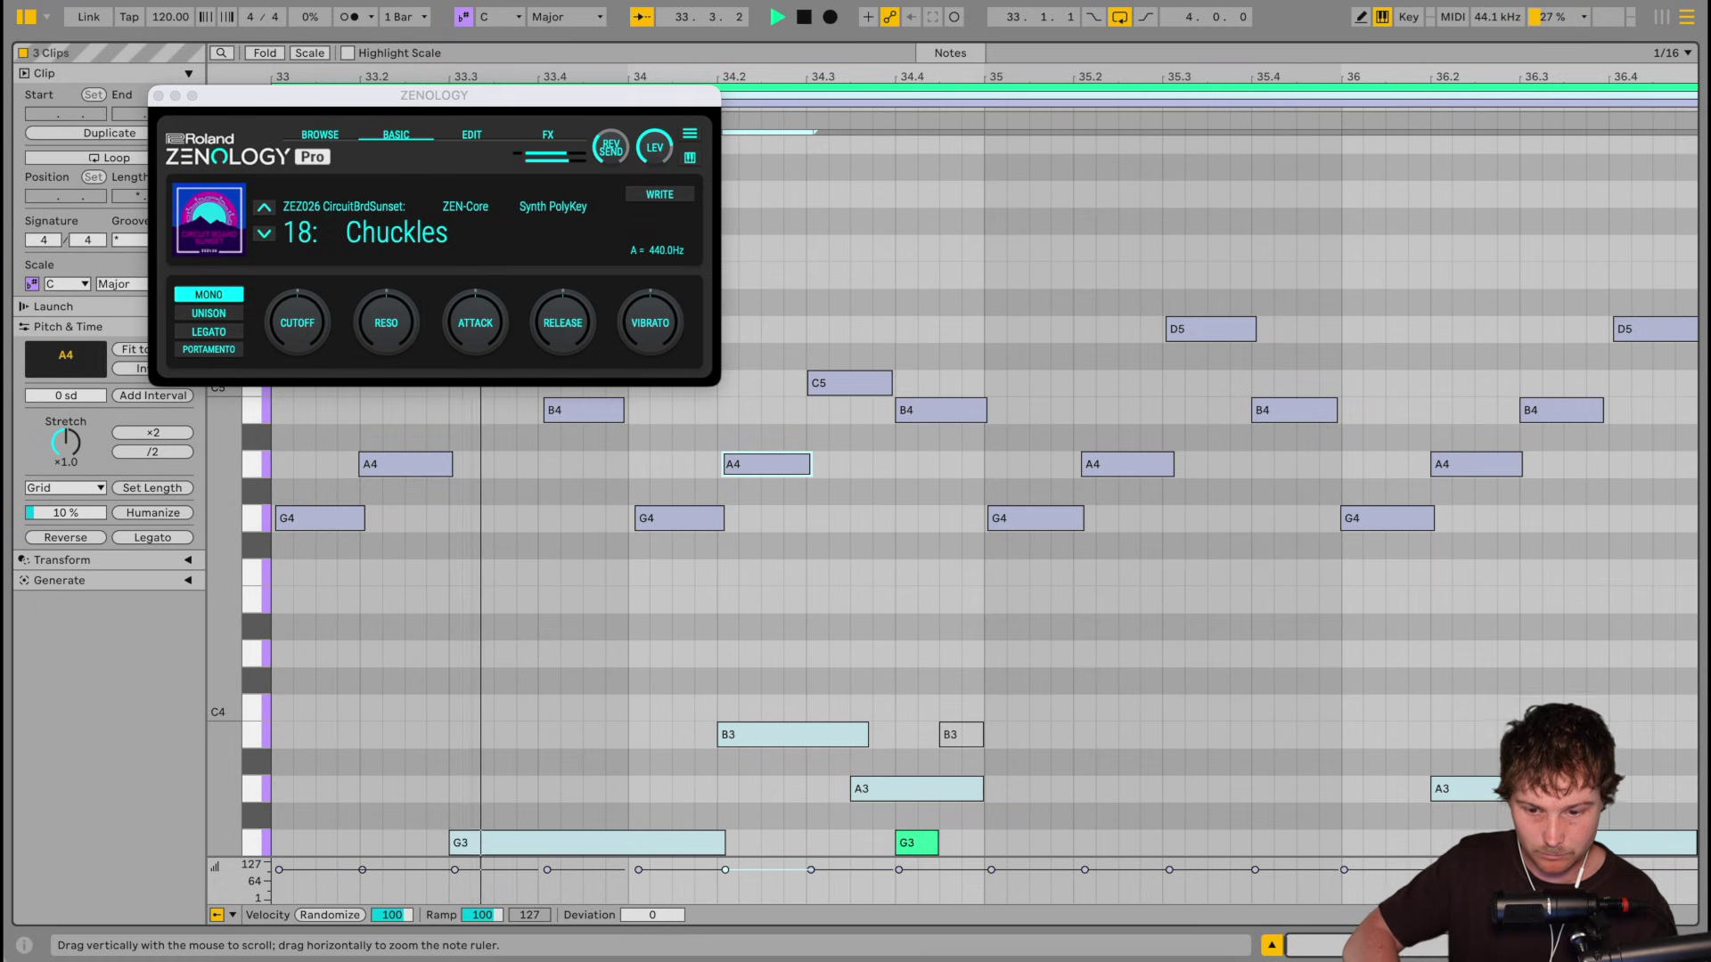
- Examine the notes of the three overlaid MIDI clips across the octaves
{"action": "left_click_drag", "start_coordinate": [223, 572], "coordinate": [171, 573]}
{"action": "scroll", "coordinate": [527, 567], "scroll_direction": "down", "scroll_amount": 3}
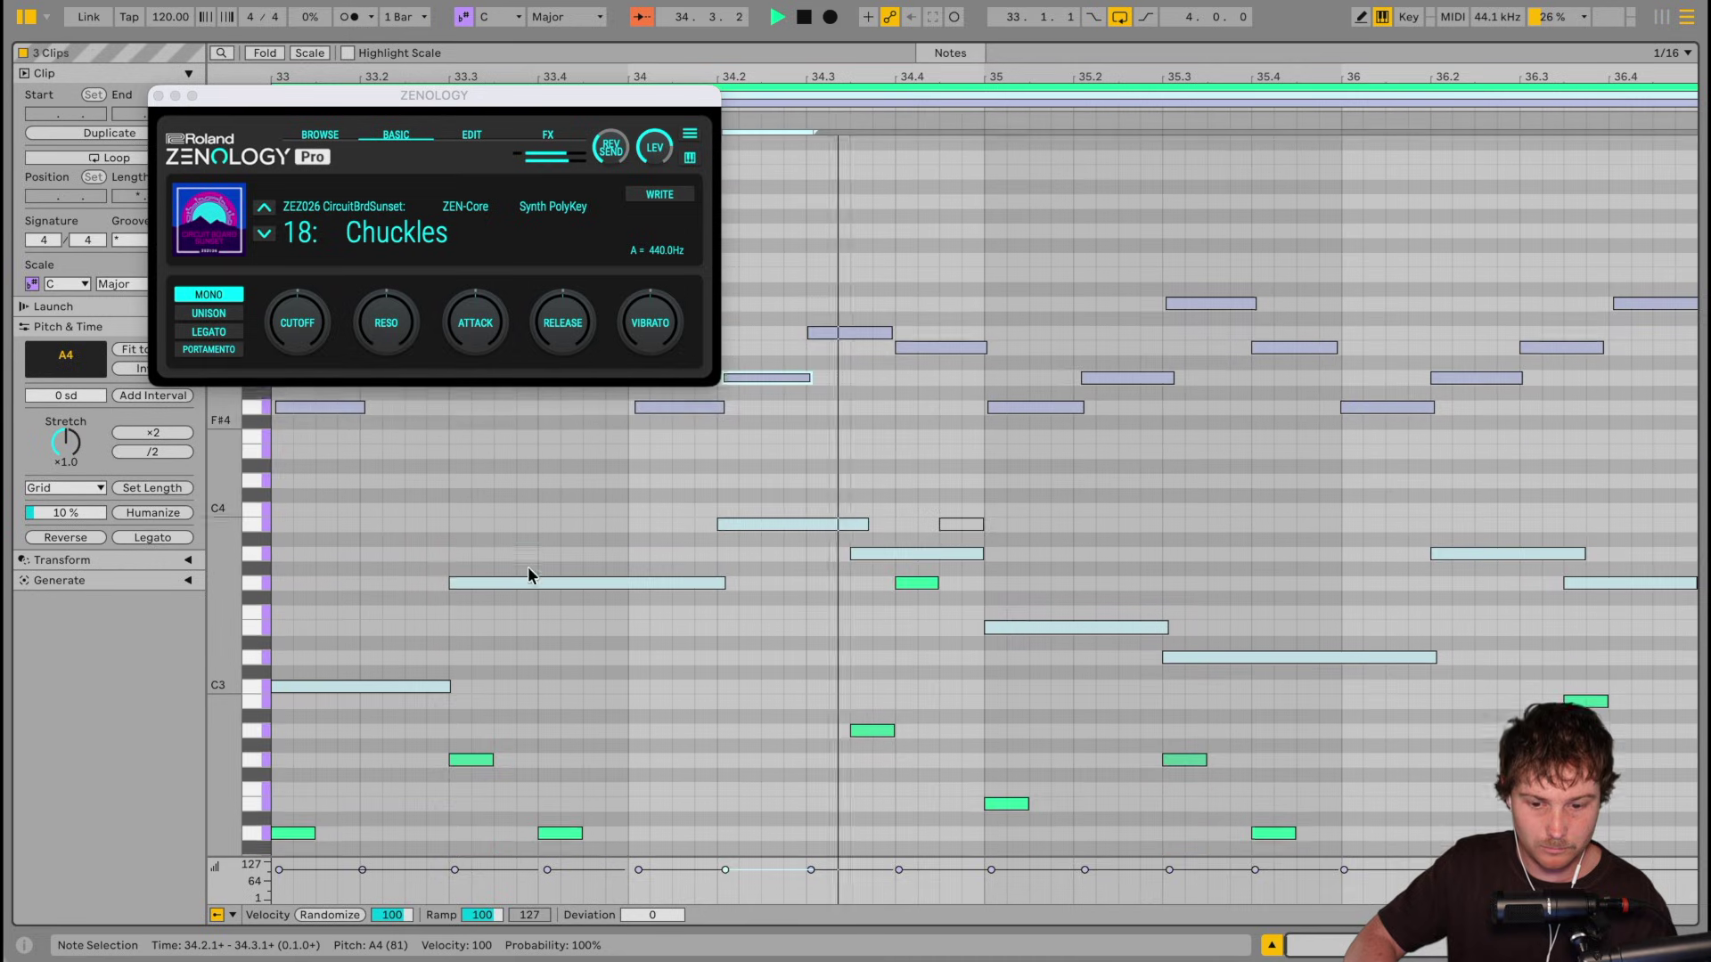
{"action": "scroll", "coordinate": [528, 567], "scroll_direction": "up", "scroll_amount": 5}
{"action": "left_click", "coordinate": [280, 580]}
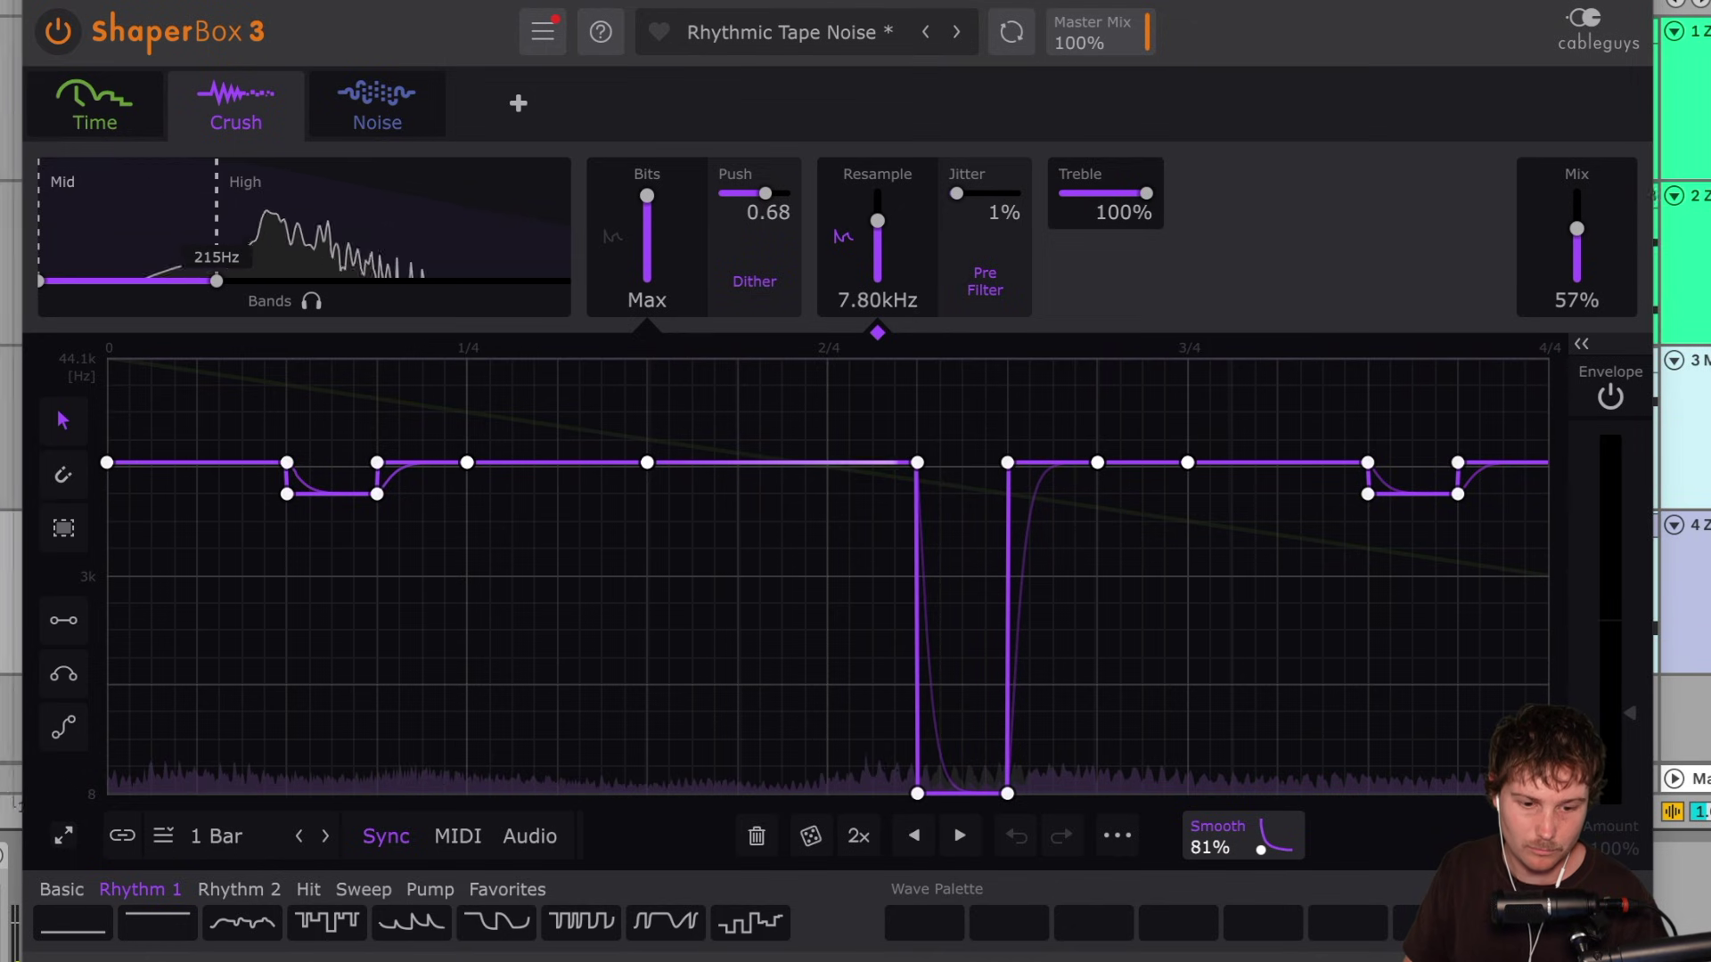
- Set the Crush curve's smoothing to 82% in ShaperBox 3 and solo track 4
{"action": "left_click_drag", "start_coordinate": [1261, 849], "coordinate": [1272, 847]}
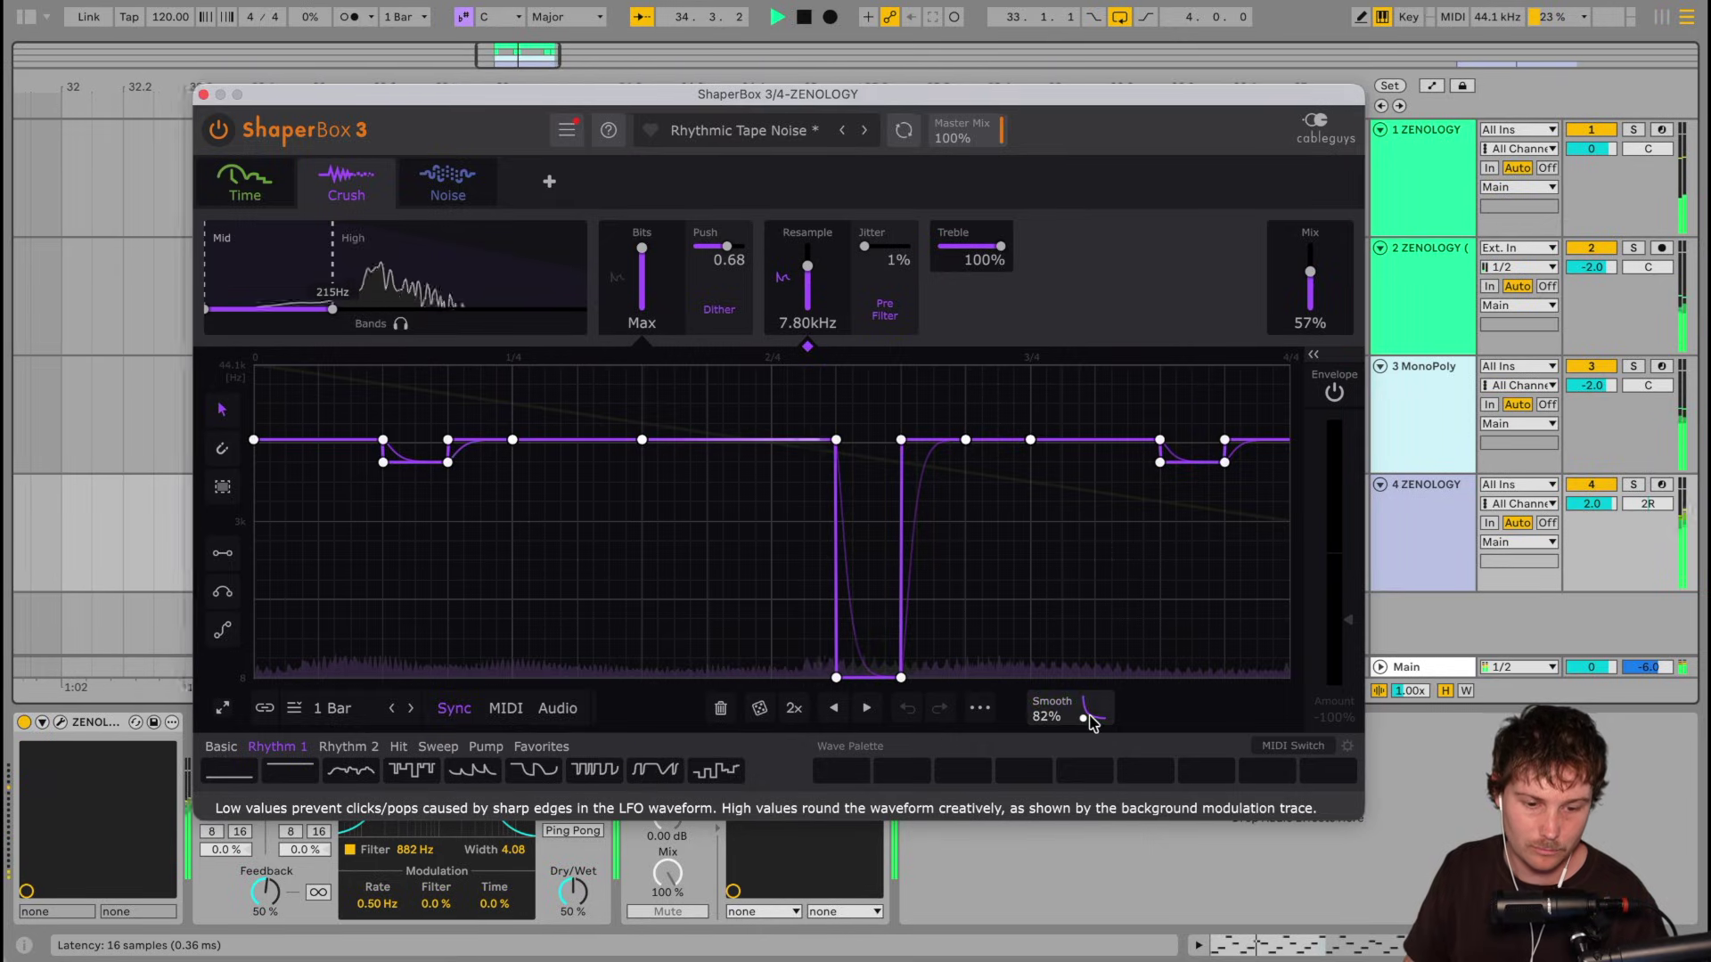
{"action": "left_click", "coordinate": [1635, 483]}
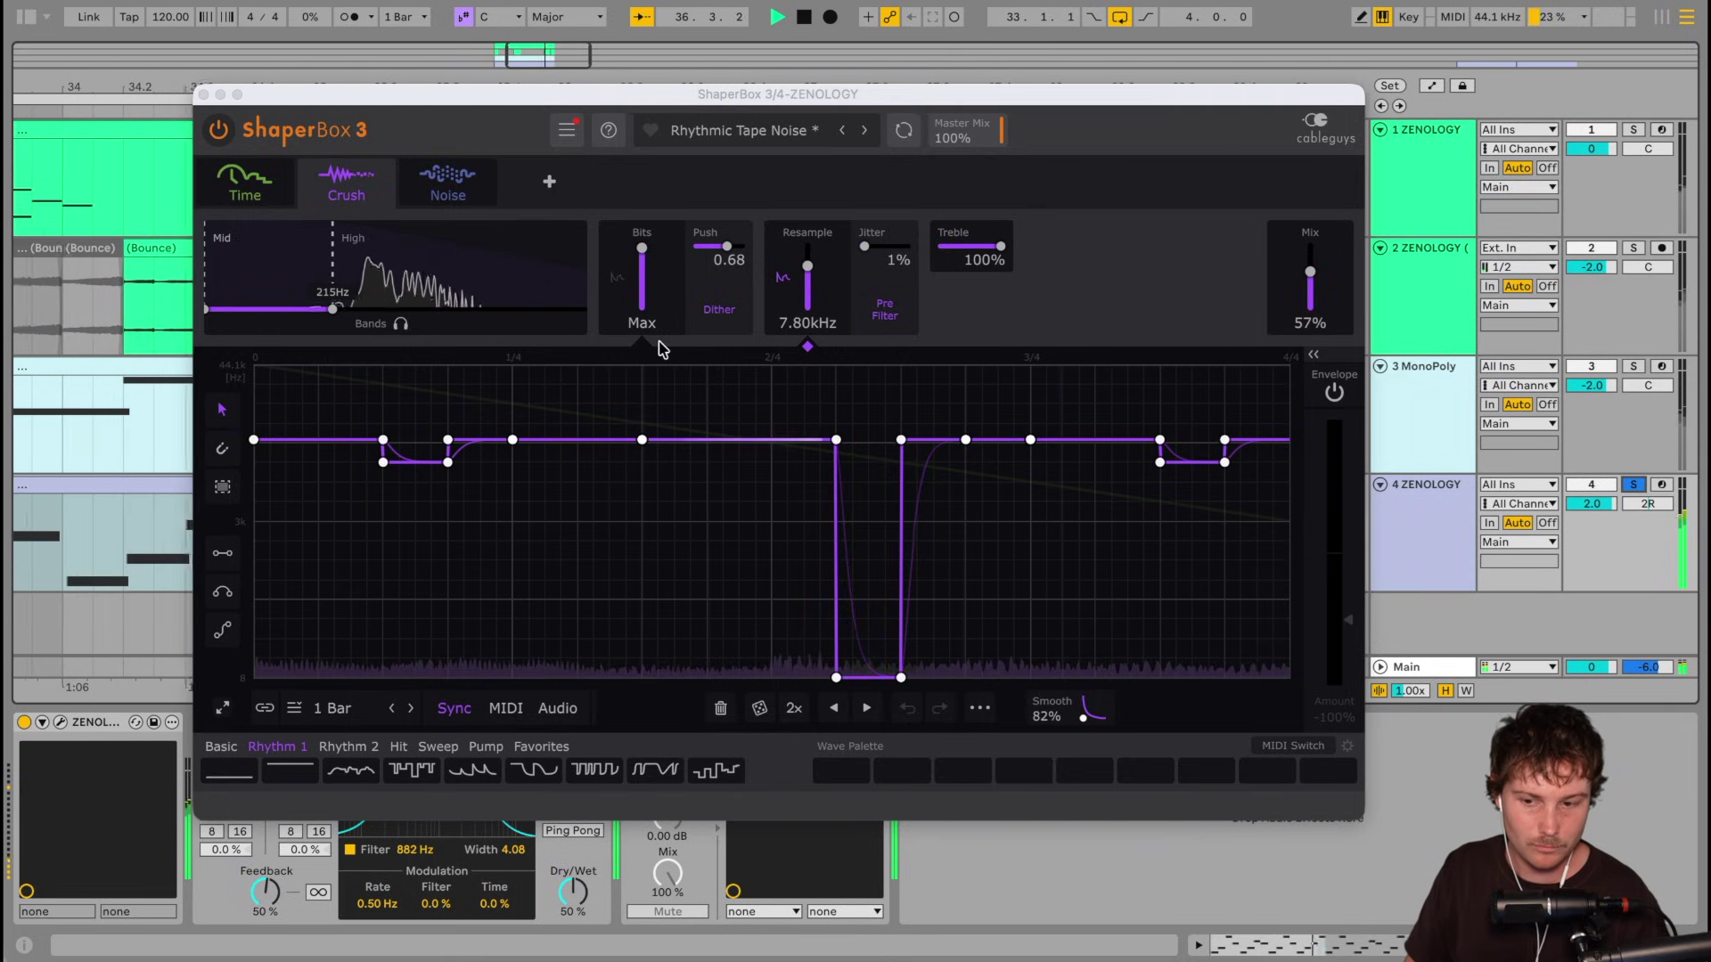
- Try lowering the mix of ShaperBox's Time effect
{"action": "left_click", "coordinate": [255, 197]}
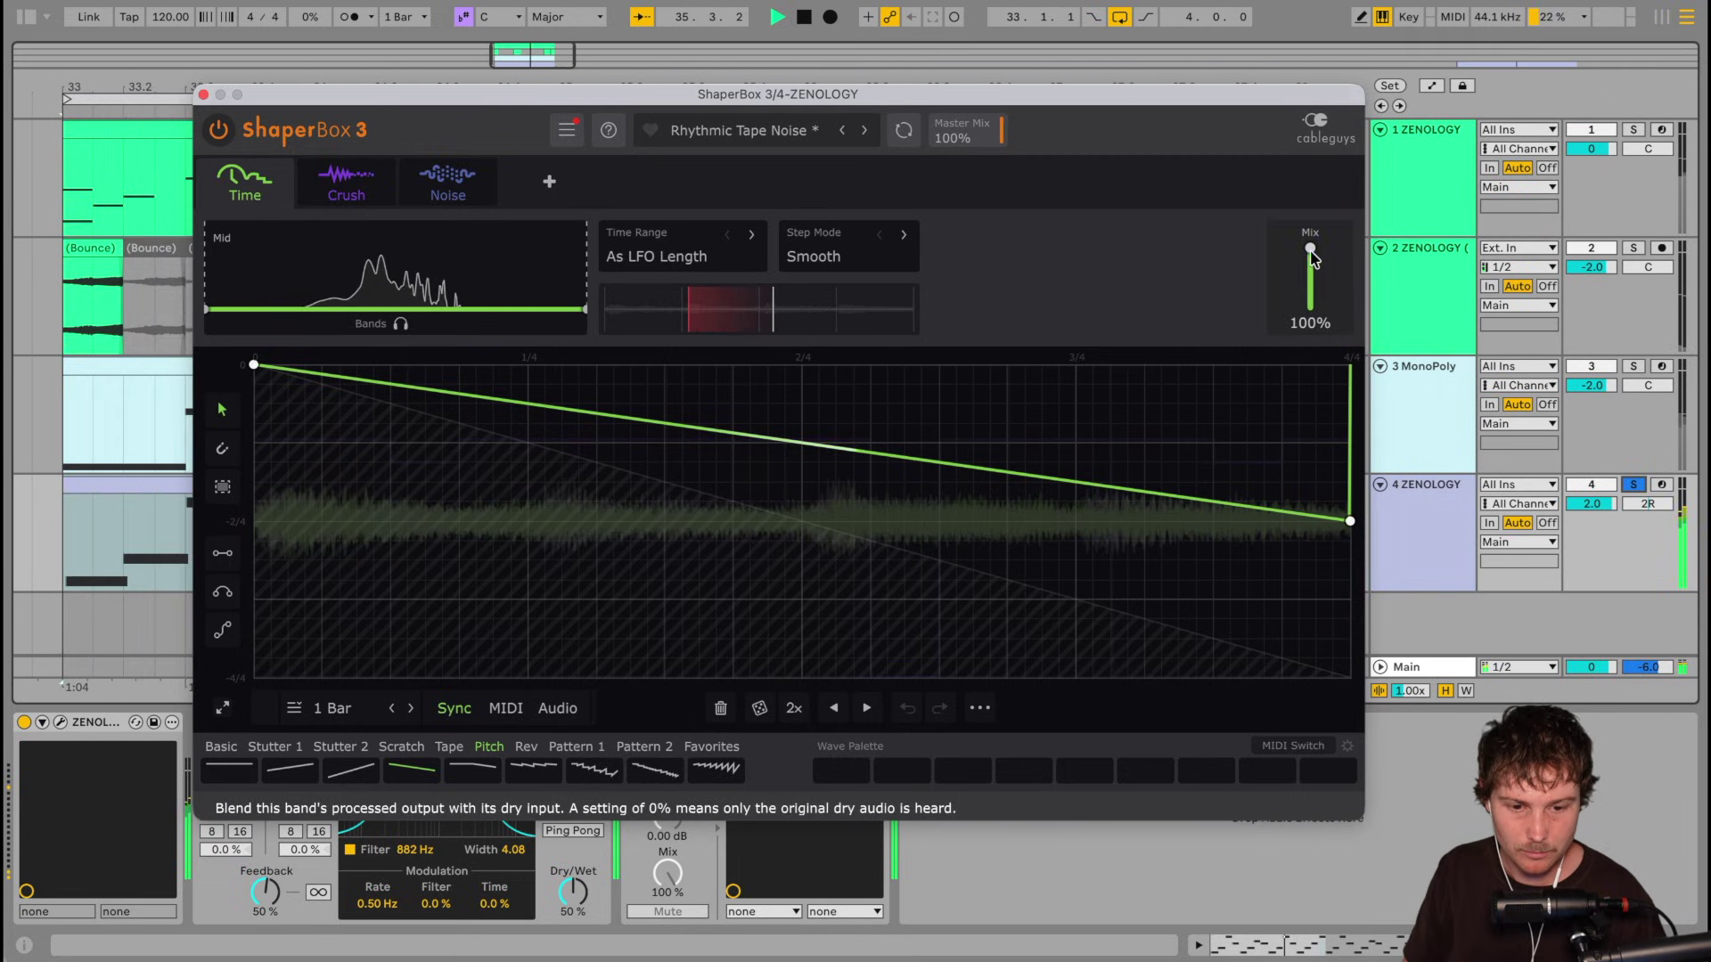
{"action": "left_click_drag", "start_coordinate": [1310, 251], "coordinate": [1310, 310]}
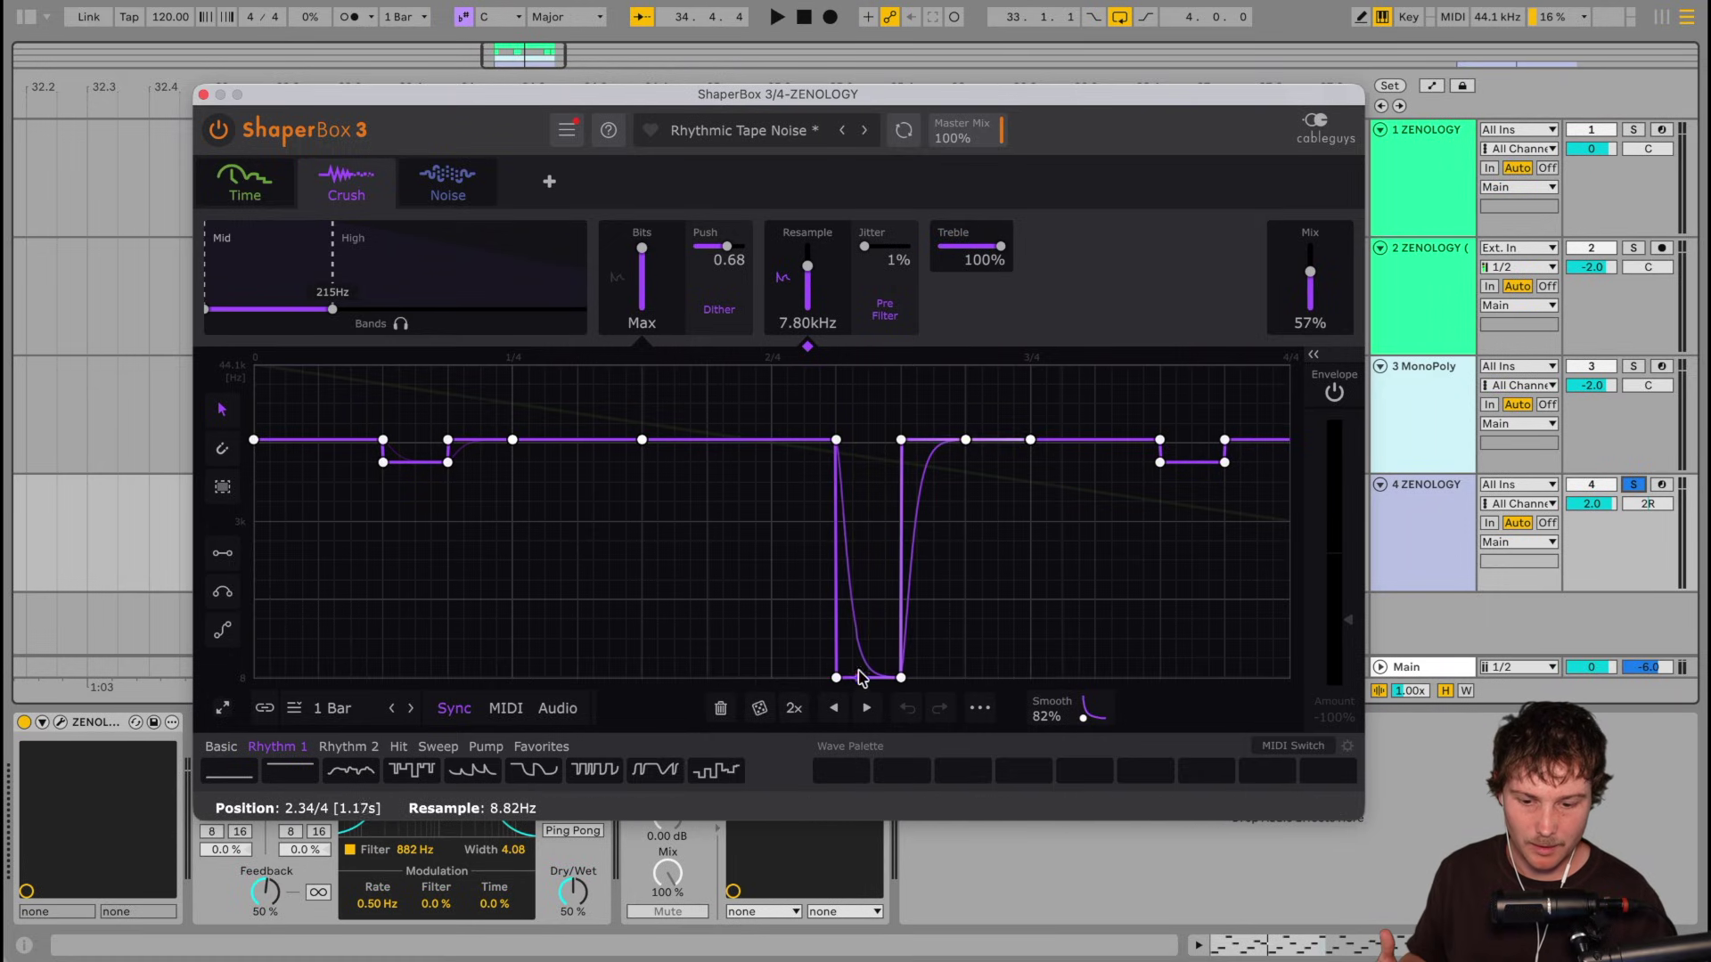
- Look through the Noise effect's available noise types and set its curve smoothing to 18%
{"action": "left_click_drag", "start_coordinate": [896, 673], "coordinate": [870, 648]}
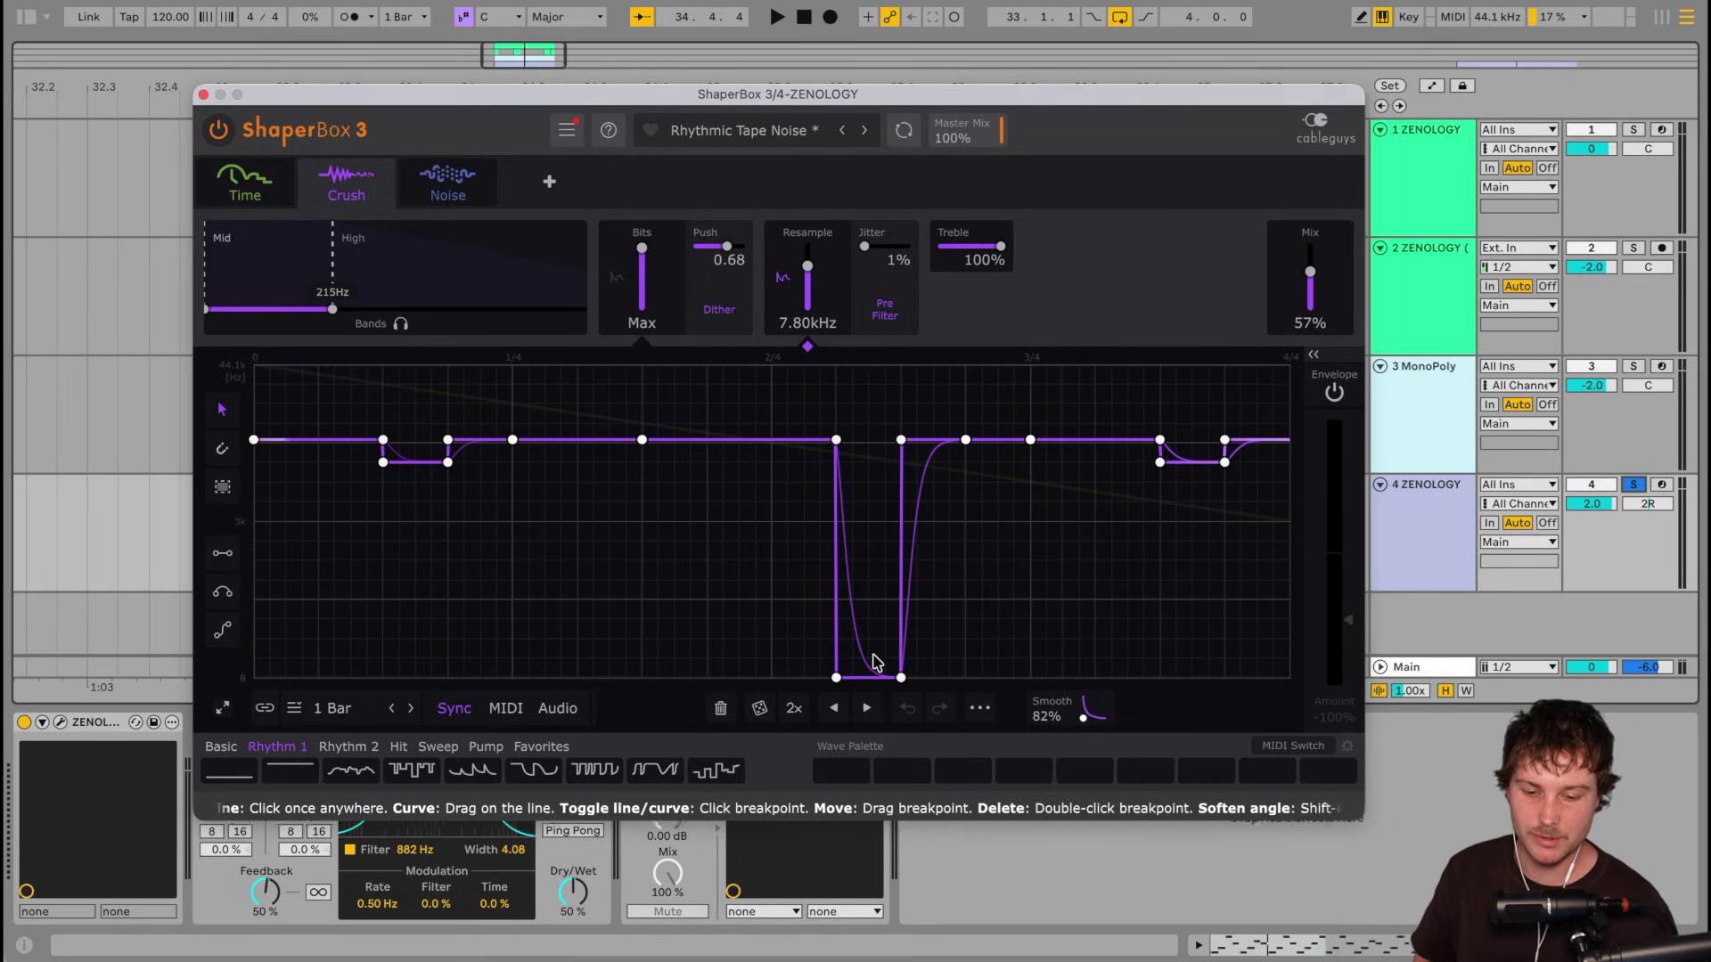
{"action": "left_click", "coordinate": [437, 199]}
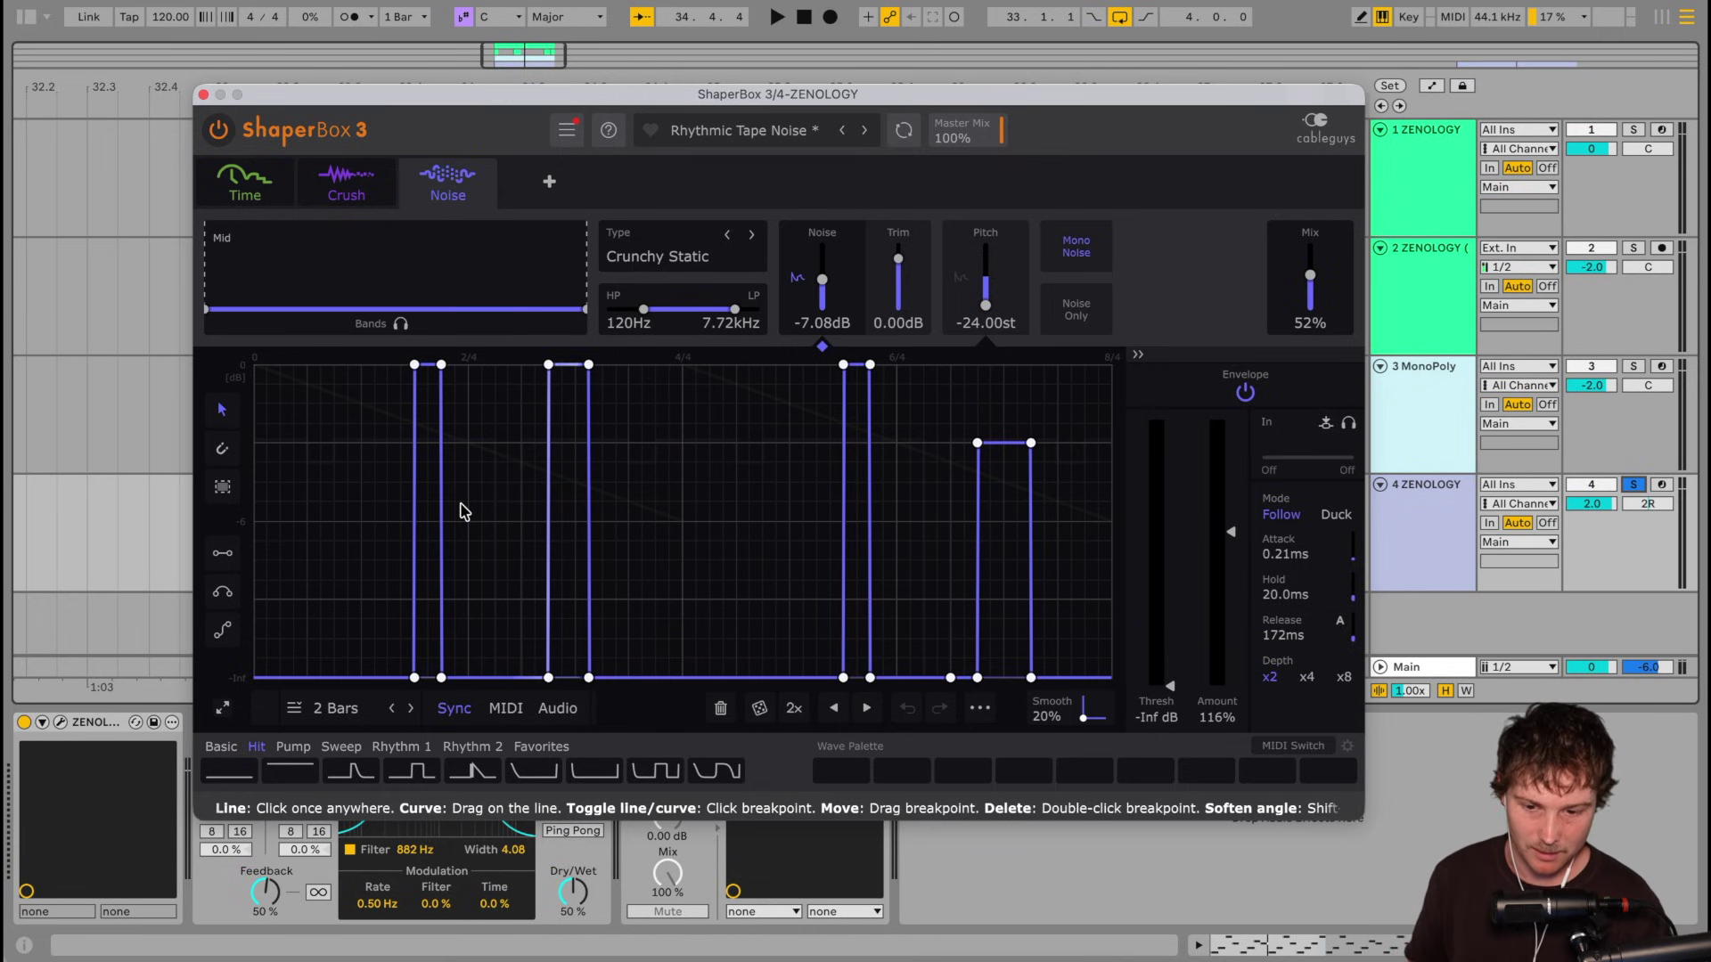
{"action": "left_click", "coordinate": [657, 254]}
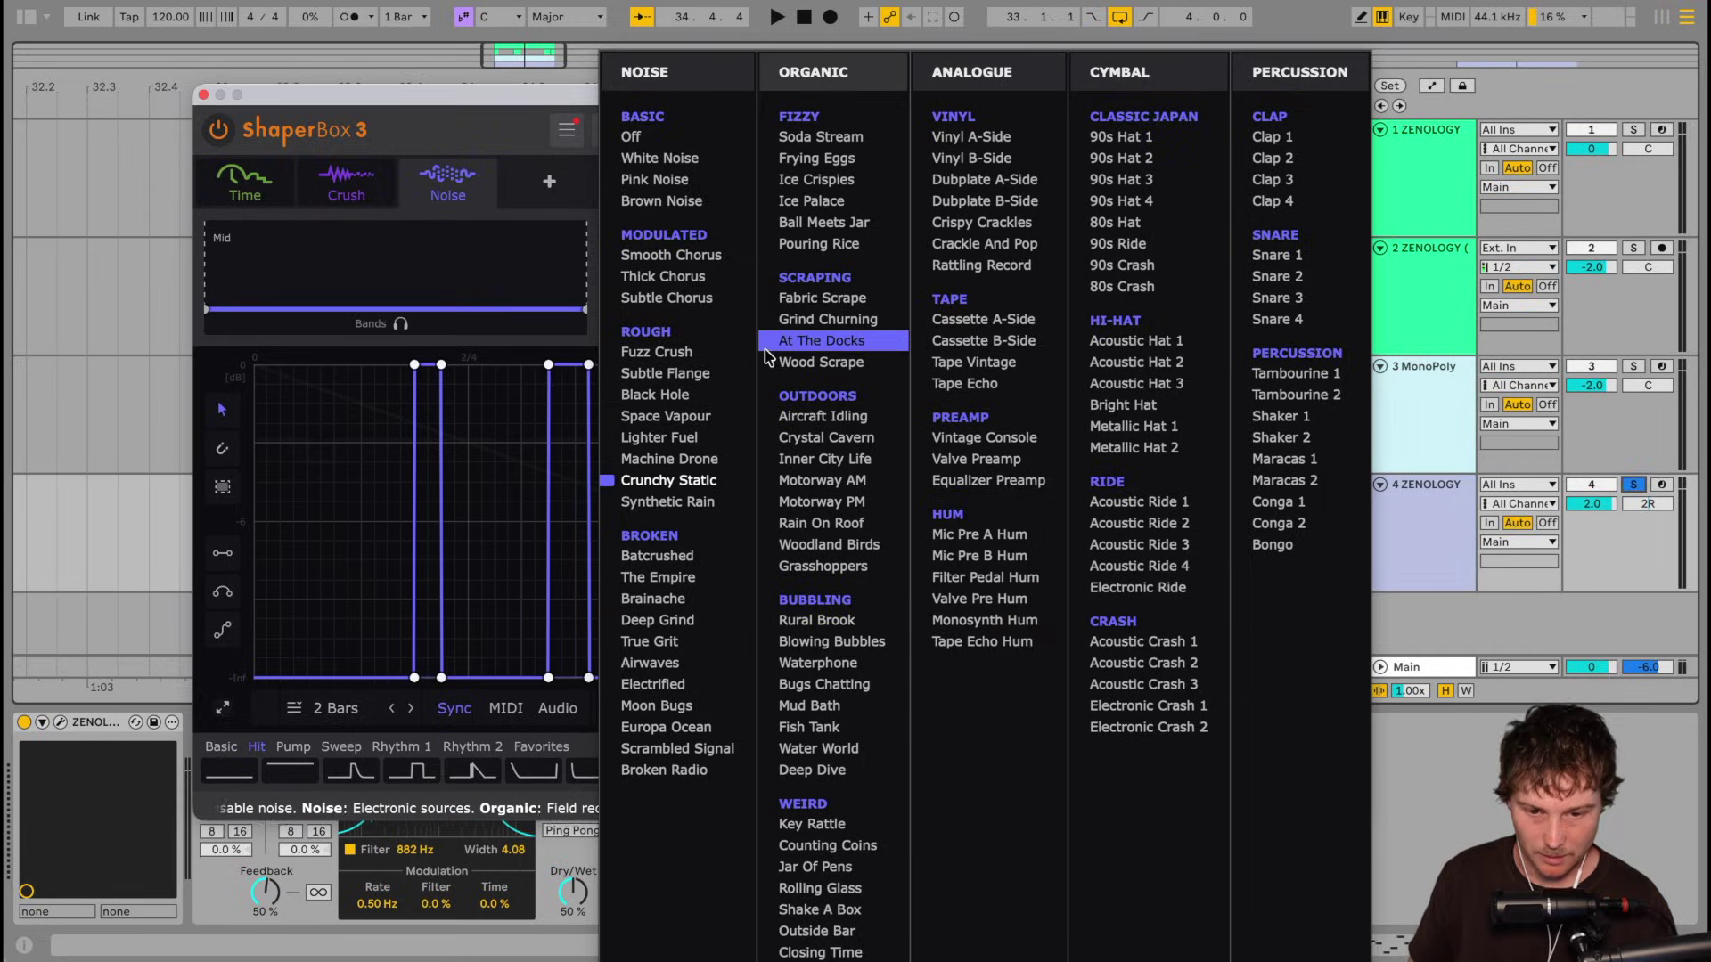
{"action": "left_click", "coordinate": [472, 212]}
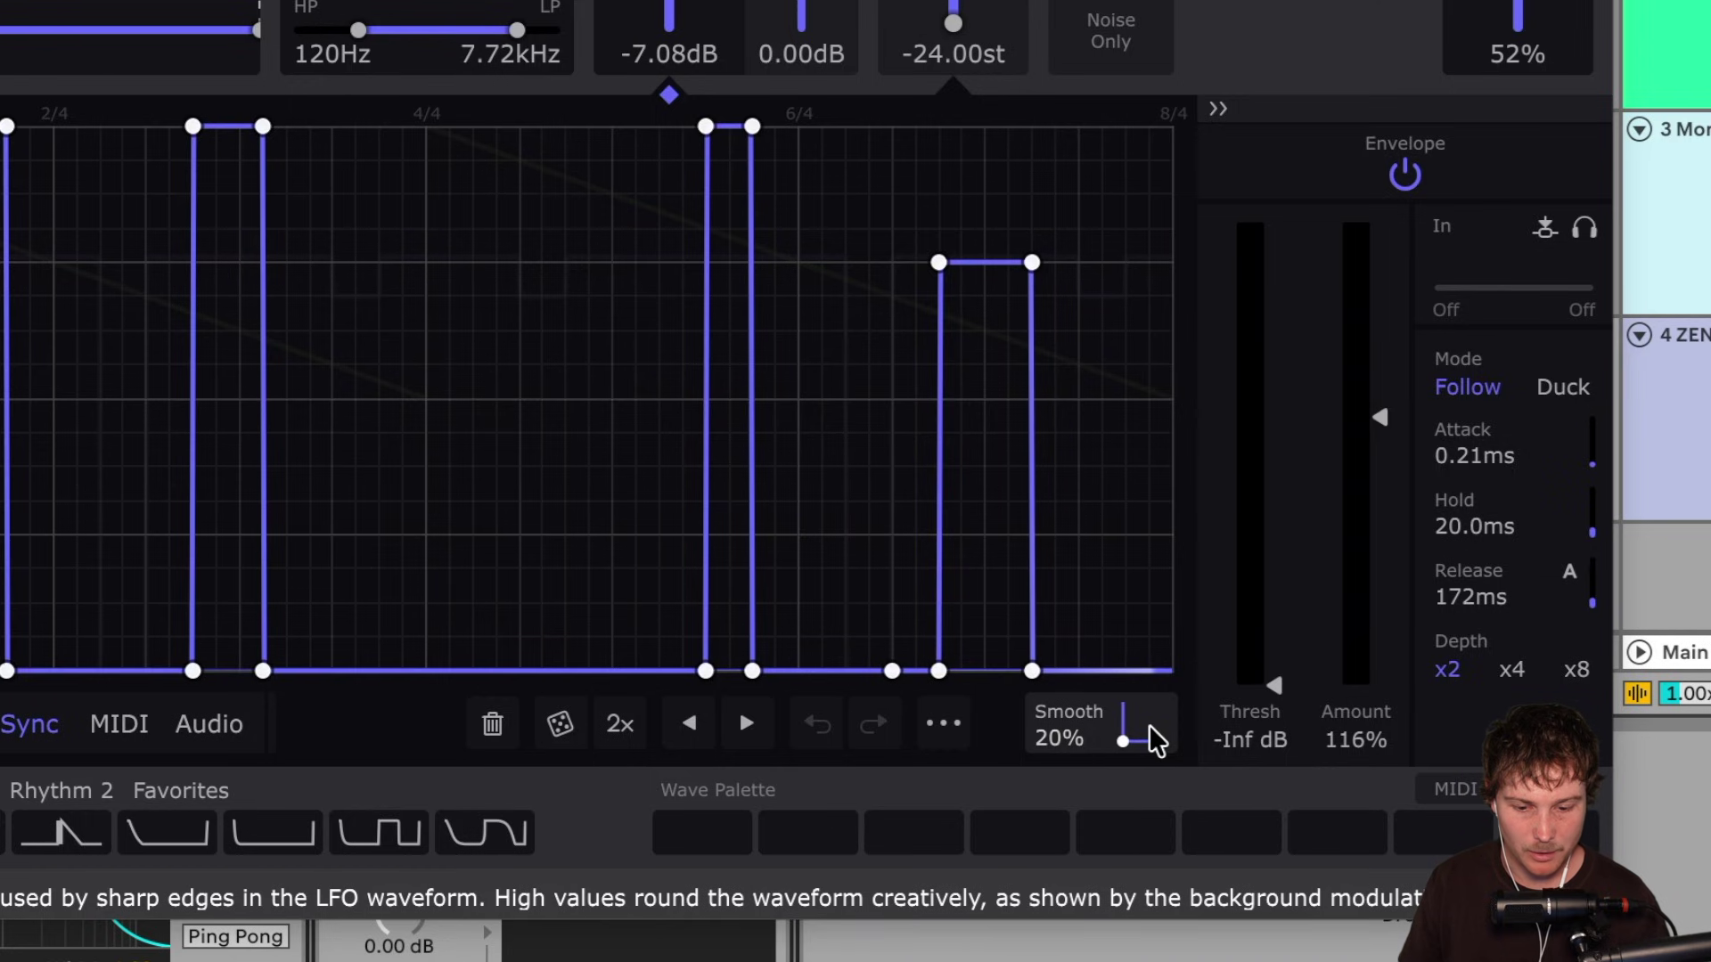
{"action": "mouse_move", "coordinate": [1122, 741]}
{"action": "left_mouse_down"}
{"action": "mouse_move", "coordinate": [1124, 673]}
{"action": "mouse_move", "coordinate": [1161, 749]}
{"action": "mouse_move", "coordinate": [1106, 716]}
{"action": "left_mouse_up"}
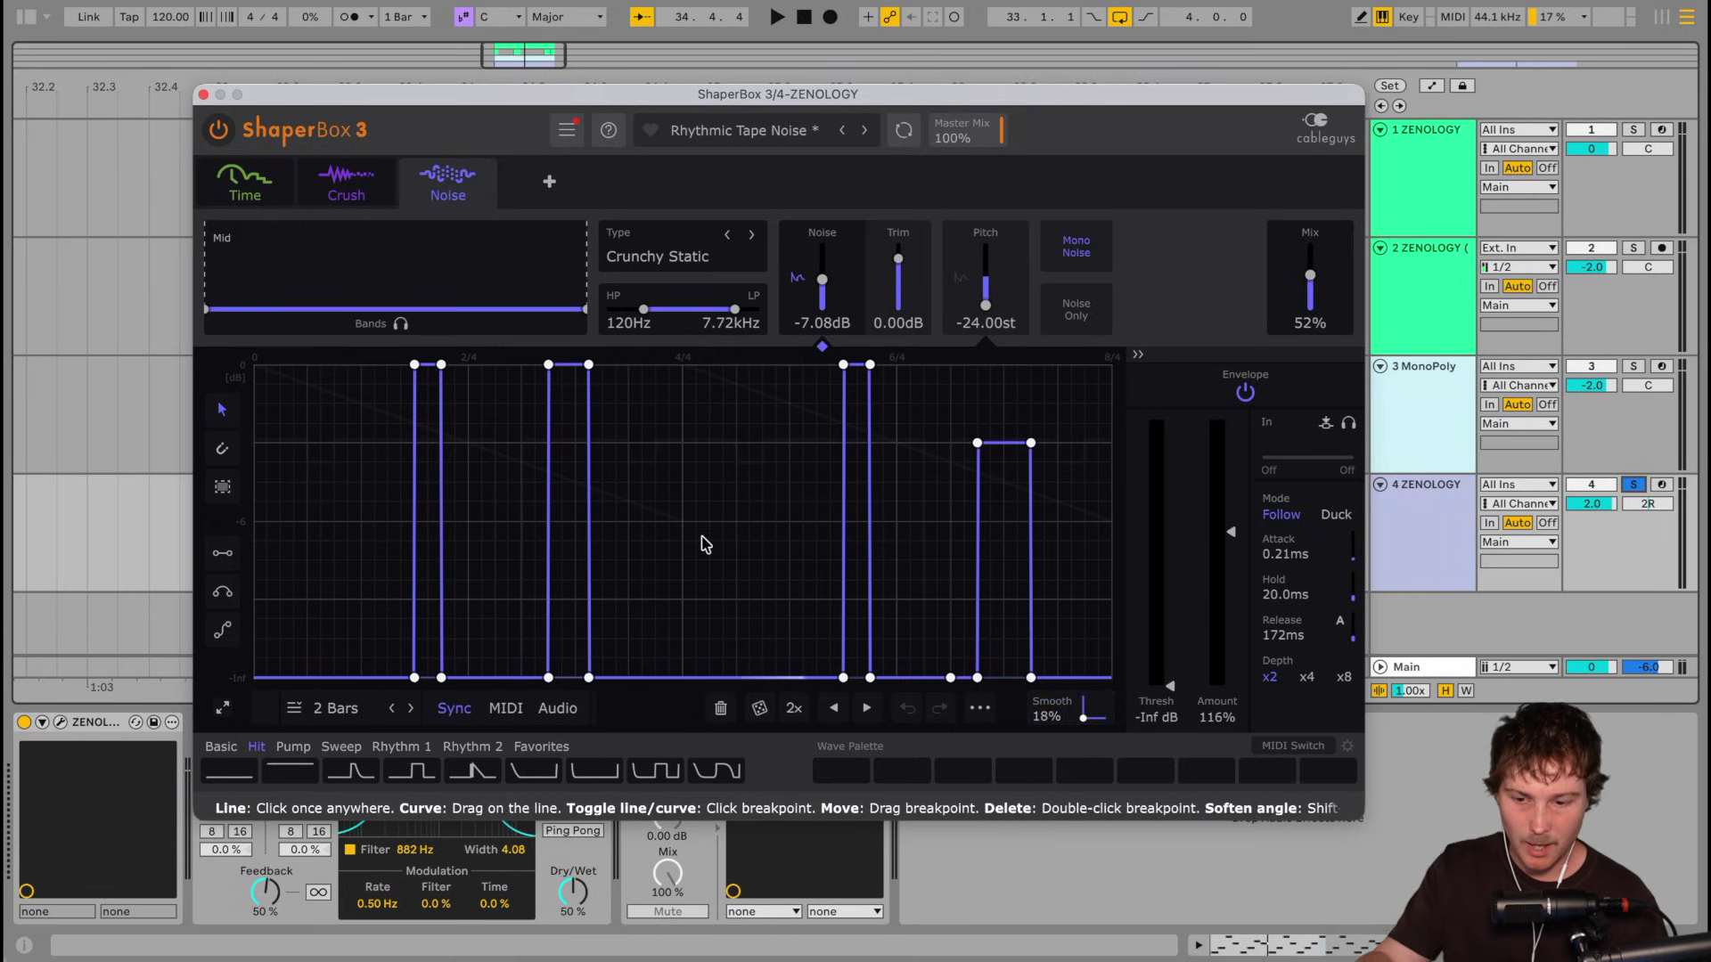
- Review the Crush, Time and Noise effects once more and close ShaperBox
{"action": "left_click", "coordinate": [346, 182]}
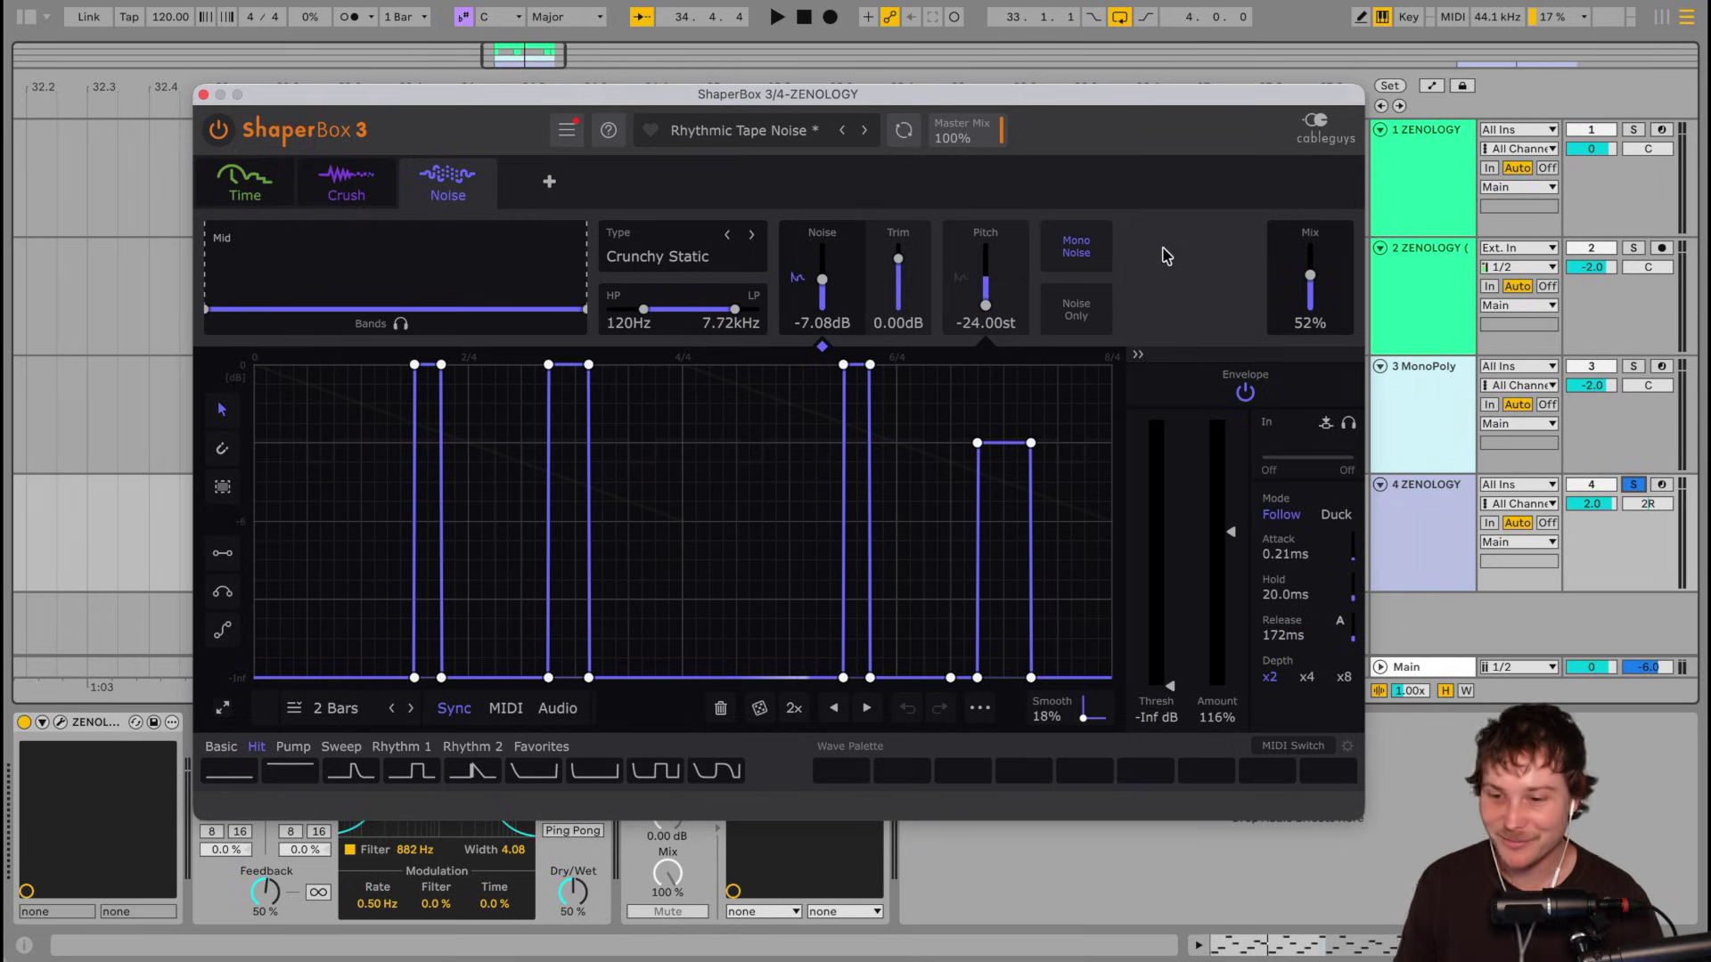
{"action": "left_click", "coordinate": [253, 204]}
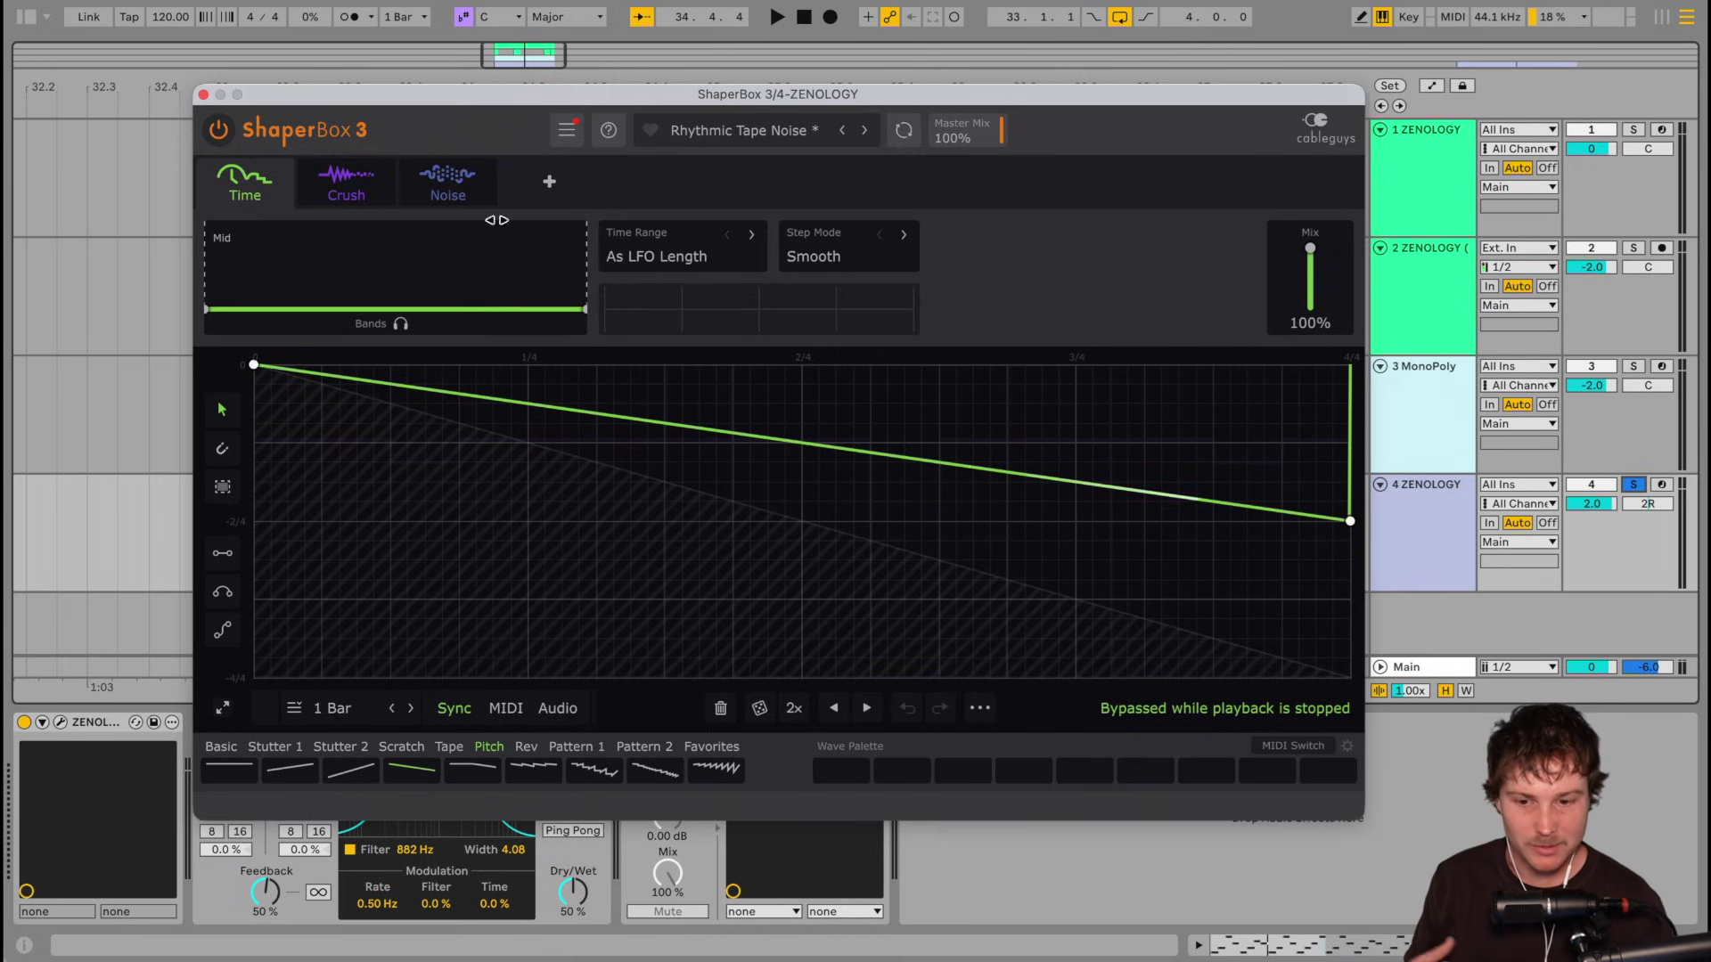
{"action": "left_click", "coordinate": [353, 194]}
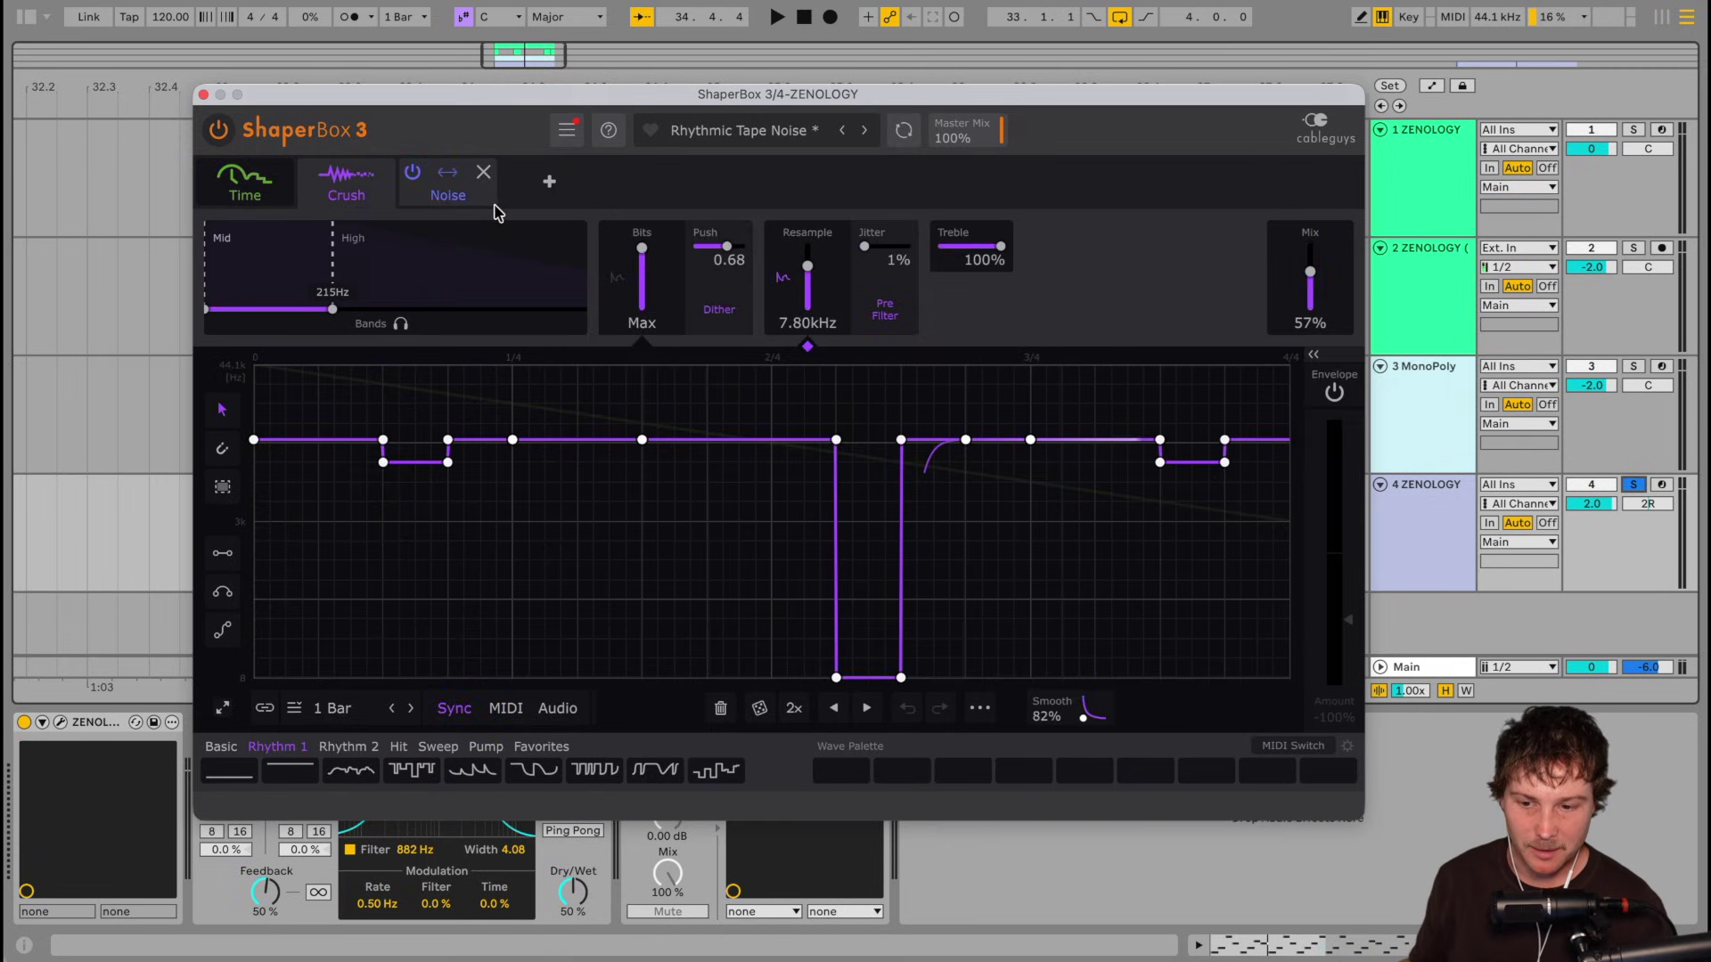
{"action": "left_click", "coordinate": [466, 210]}
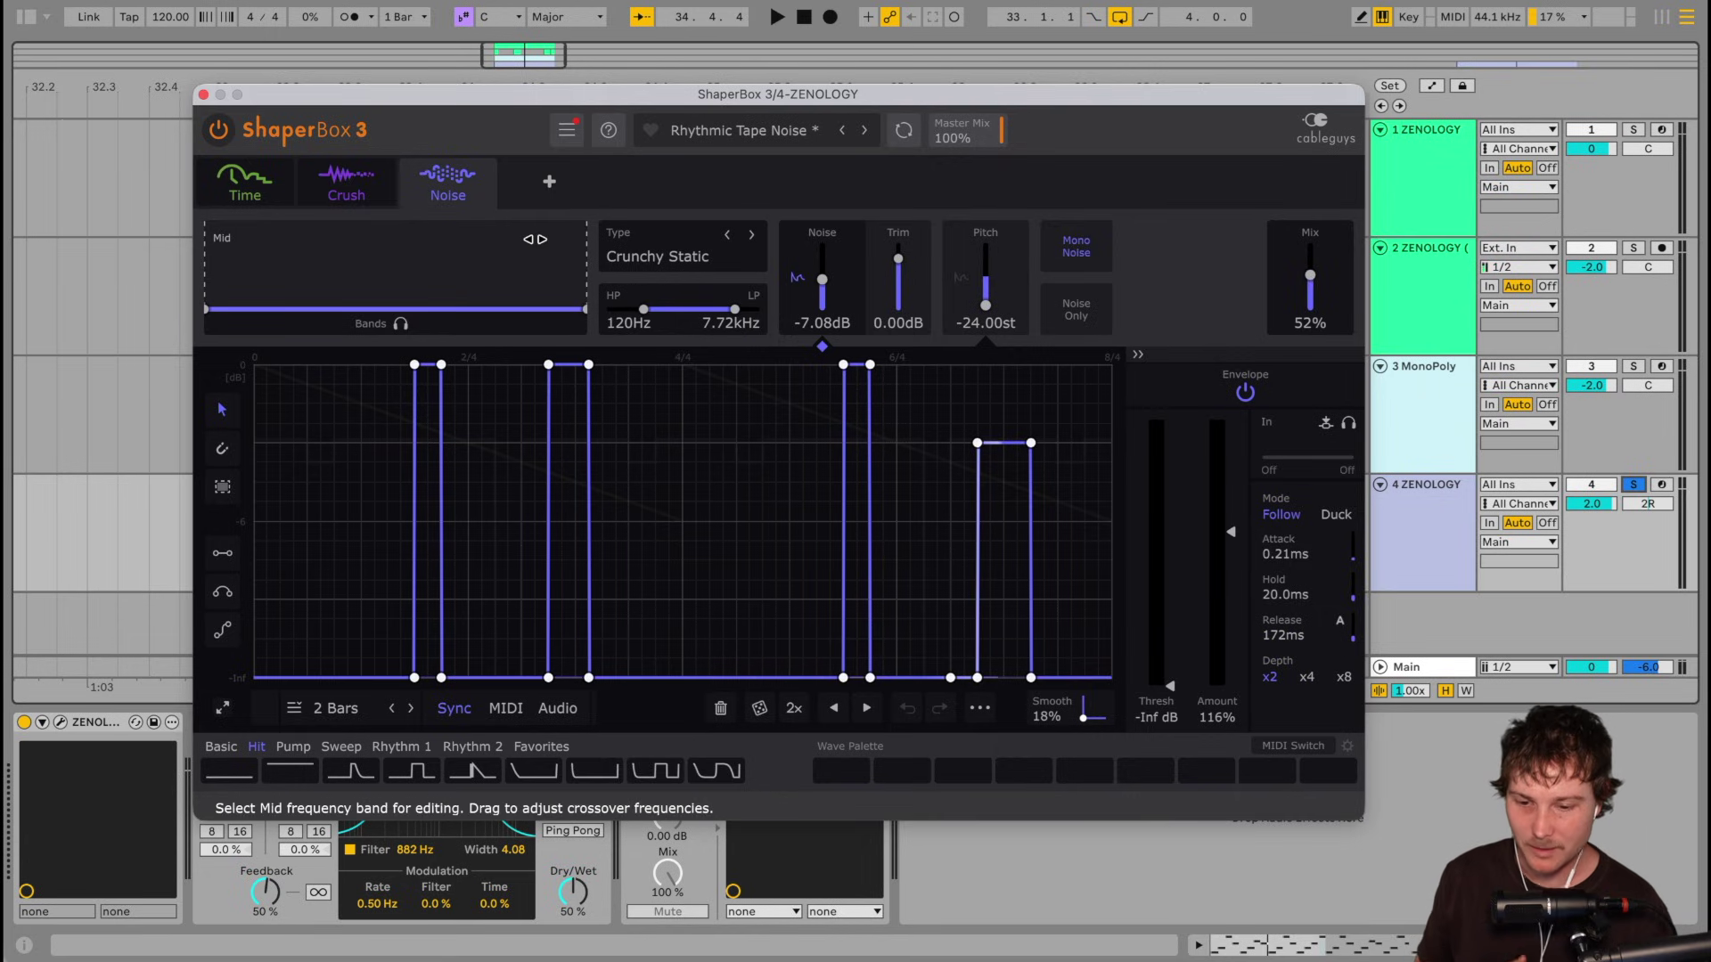
{"action": "left_click", "coordinate": [204, 95]}
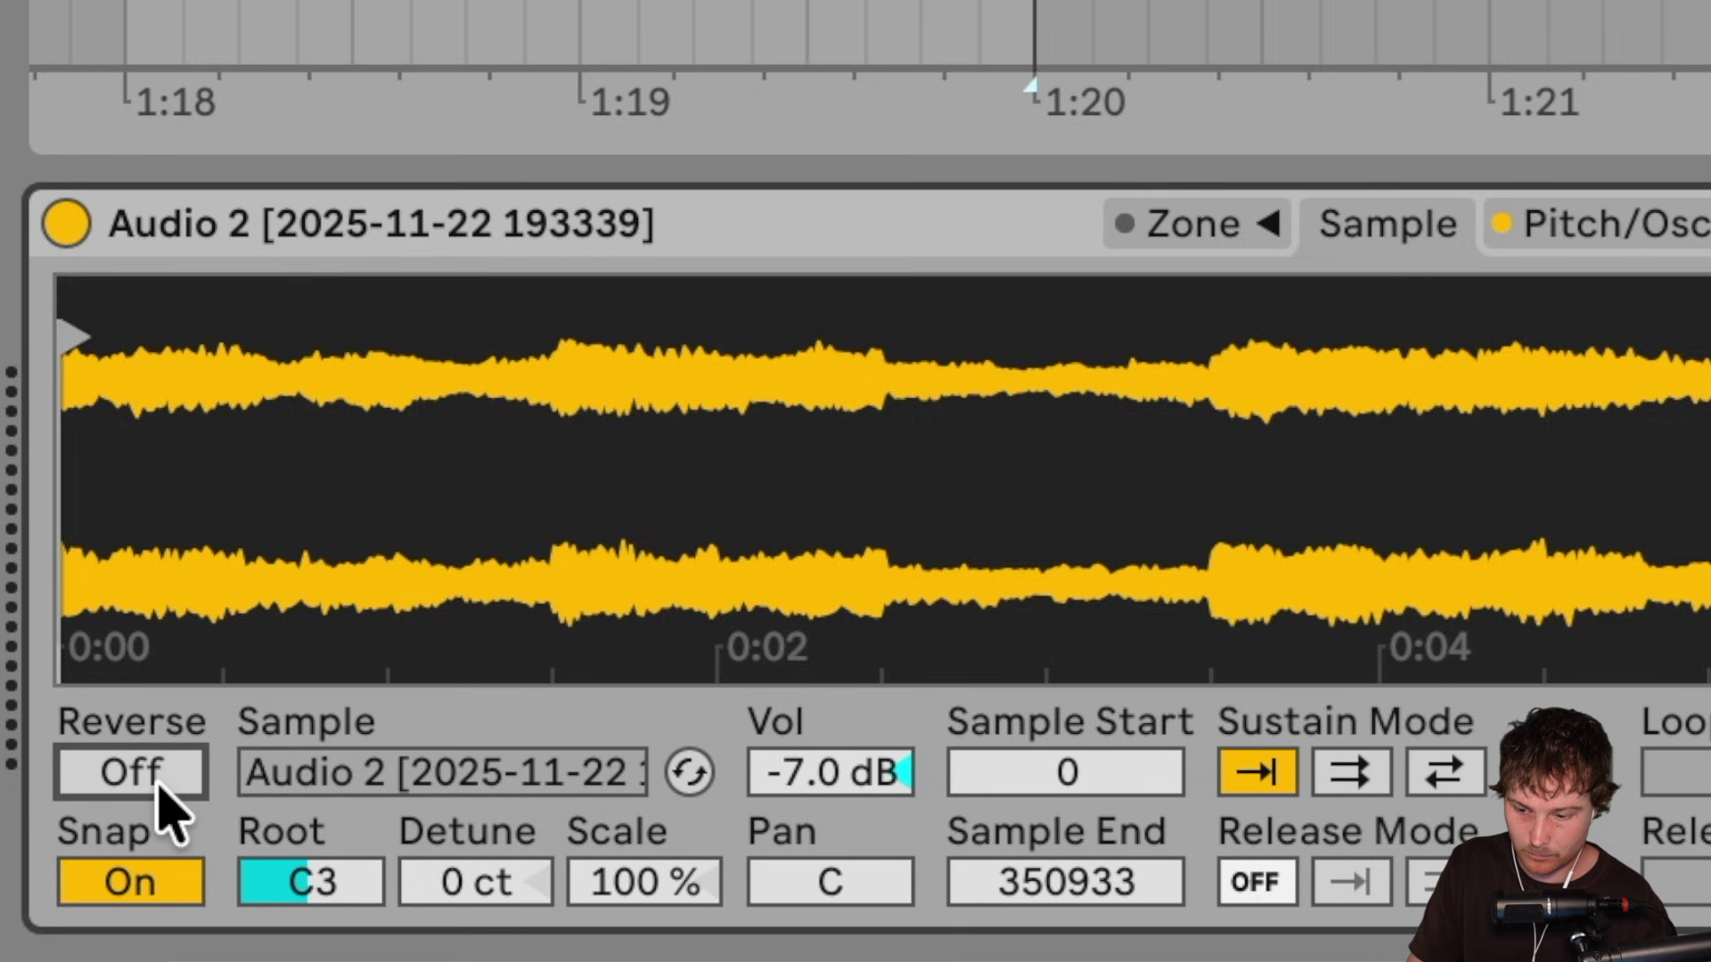
- Turn on Reverse for the Audio 2 sample and set its low-pass filter to 563 Hz with 77% resonance
{"action": "left_click", "coordinate": [153, 782]}
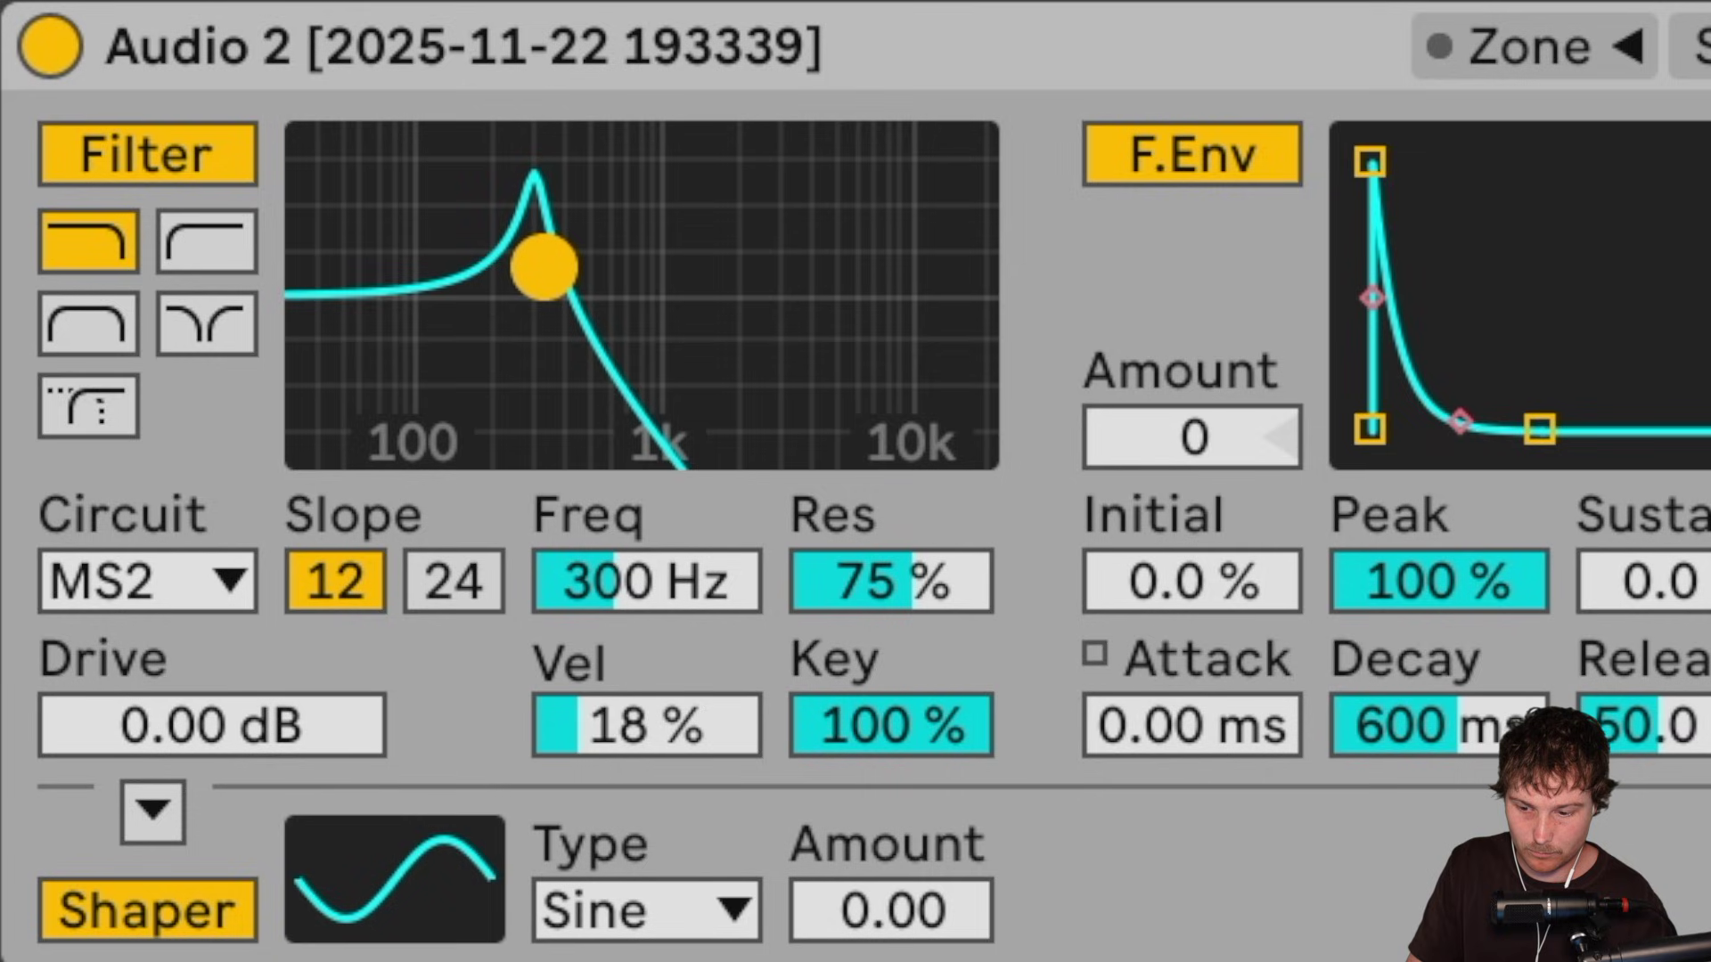
{"action": "left_click_drag", "start_coordinate": [543, 265], "coordinate": [604, 261]}
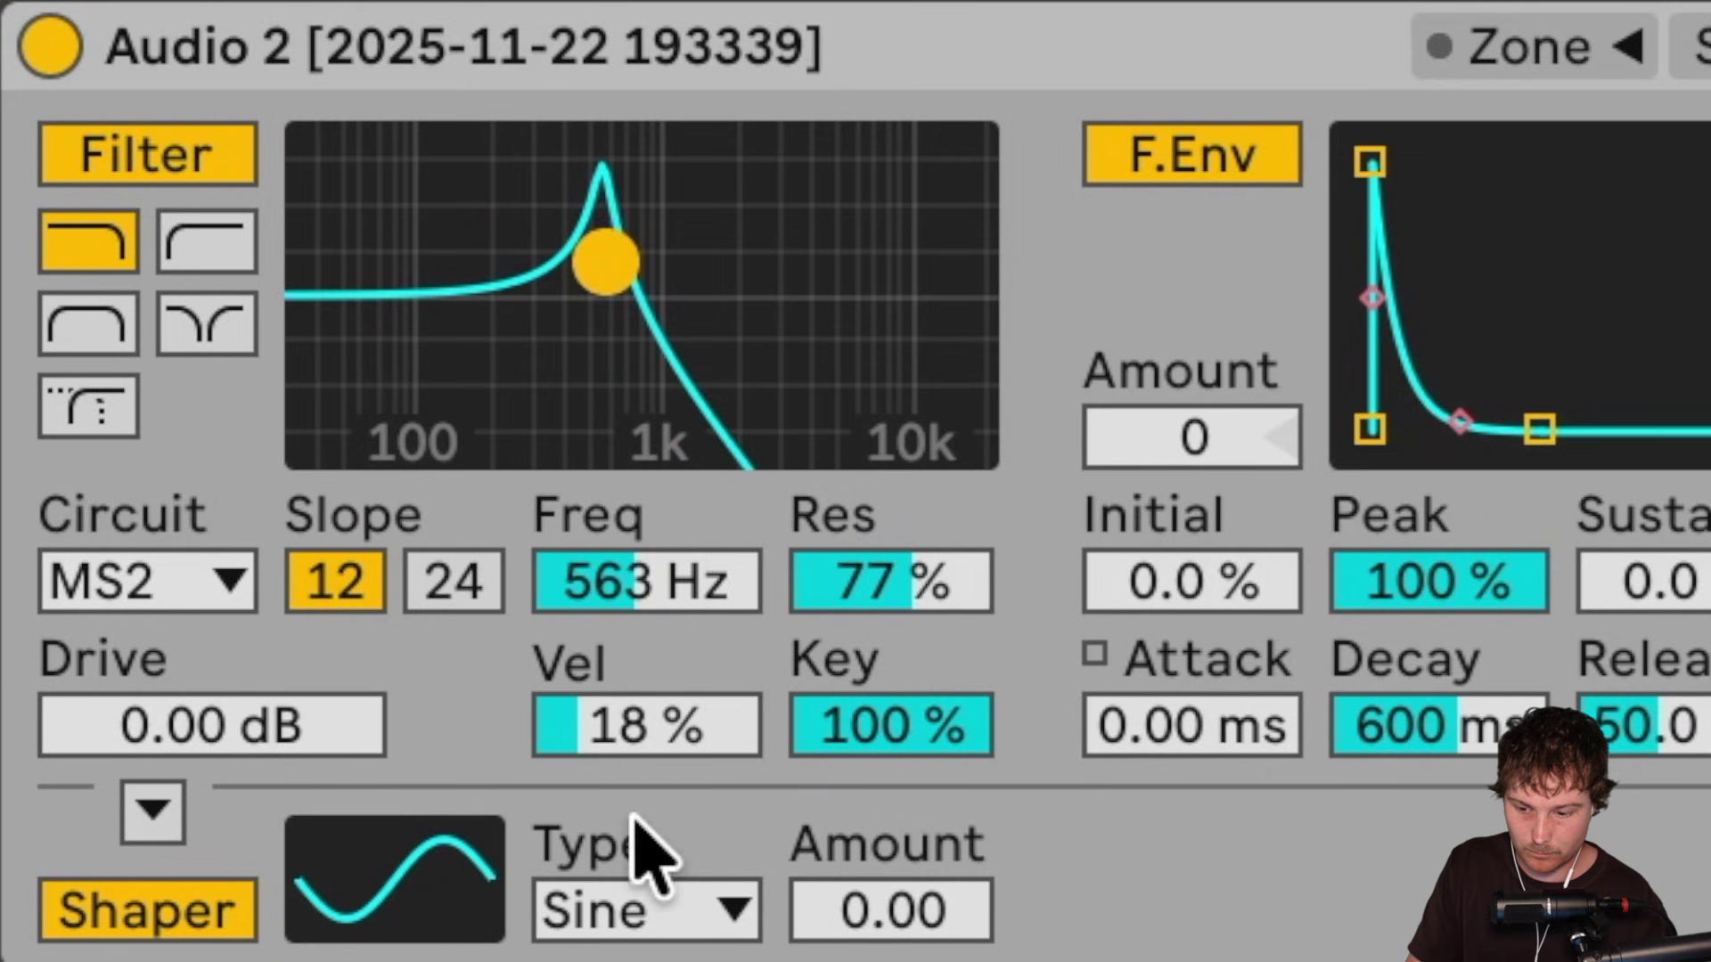
- Slightly raise the velocity modulation of the Audio 2 sample's low-pass filter frequency
{"action": "left_click_drag", "start_coordinate": [648, 726], "coordinate": [649, 712]}
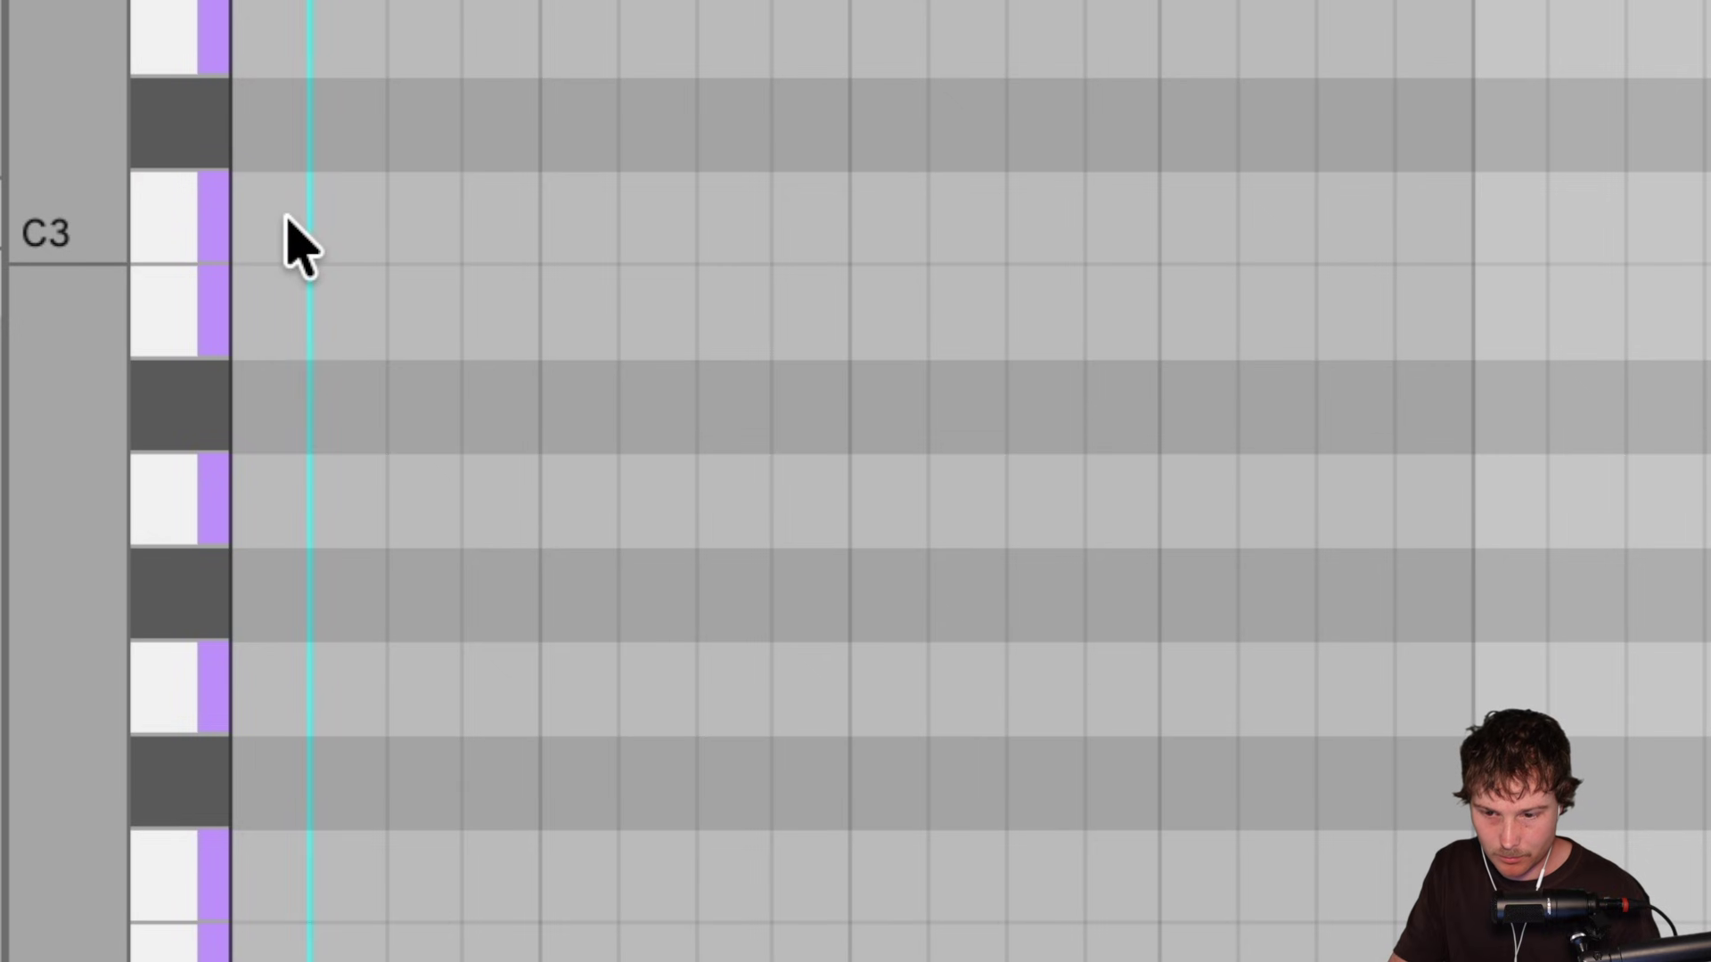
- Draw C3 hi-hat hits on the first, third and seventh sixteenths, and snare(2)thelastofus hits on C3 starting from the second sixteenth
{"action": "double_click", "coordinate": [286, 218]}
{"action": "double_click", "coordinate": [442, 218]}
{"action": "left_click", "coordinate": [704, 227]}
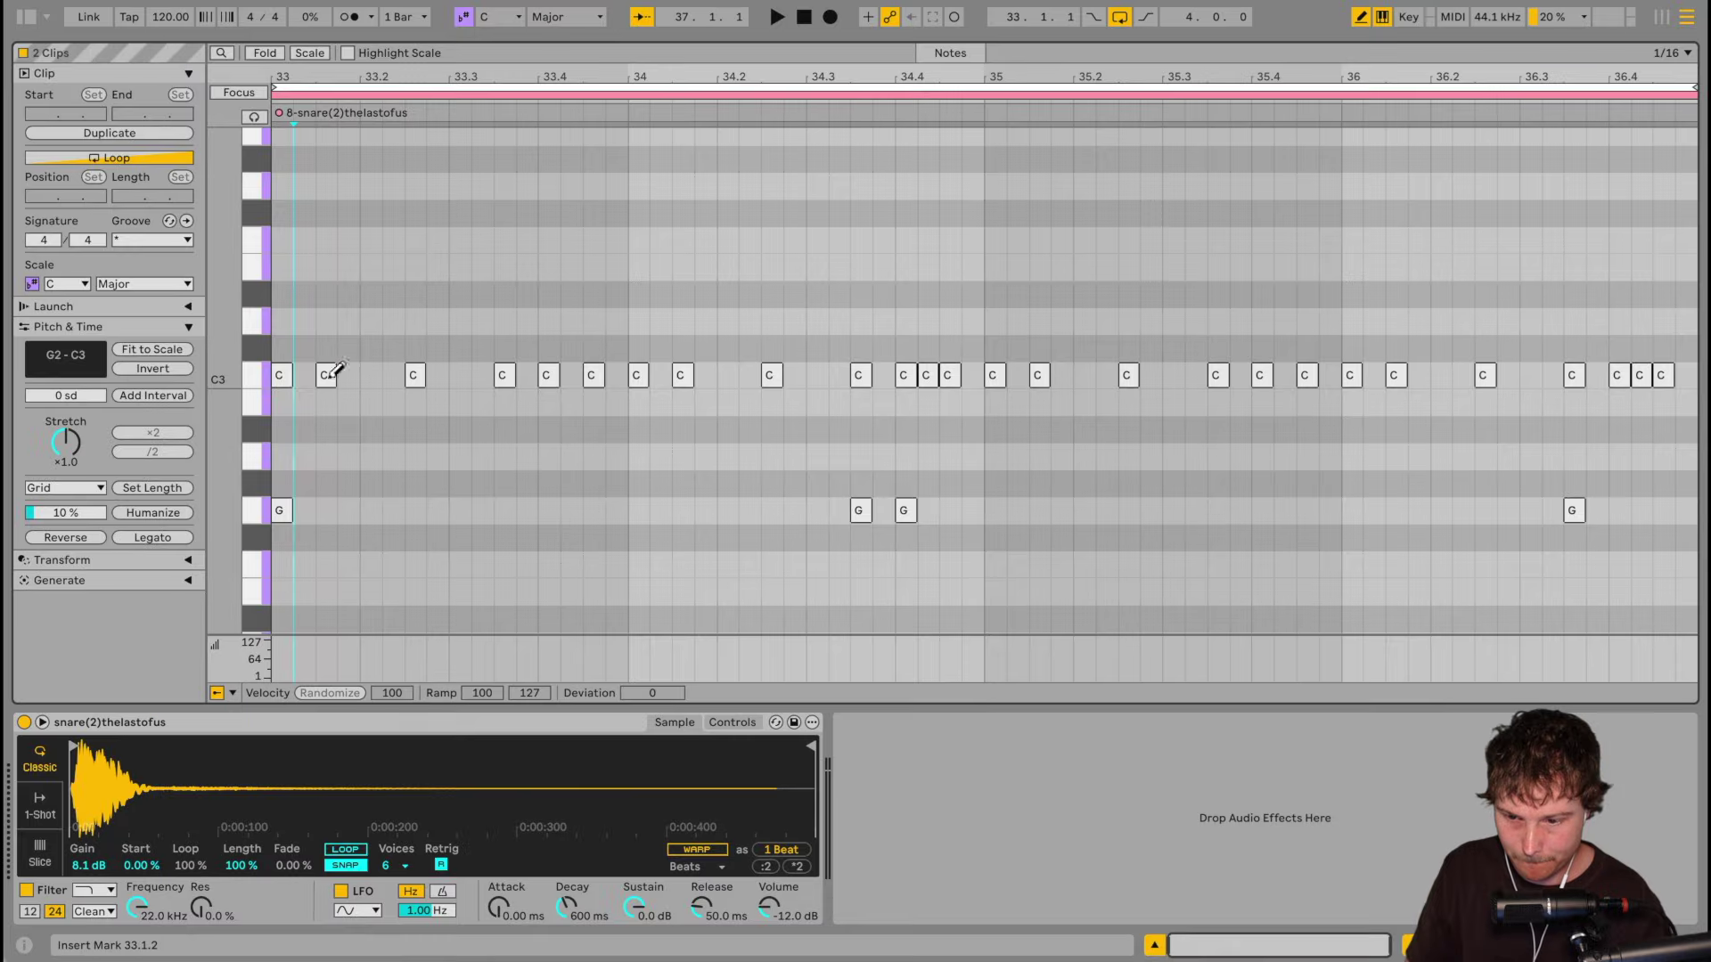
{"action": "left_click", "coordinate": [300, 371]}
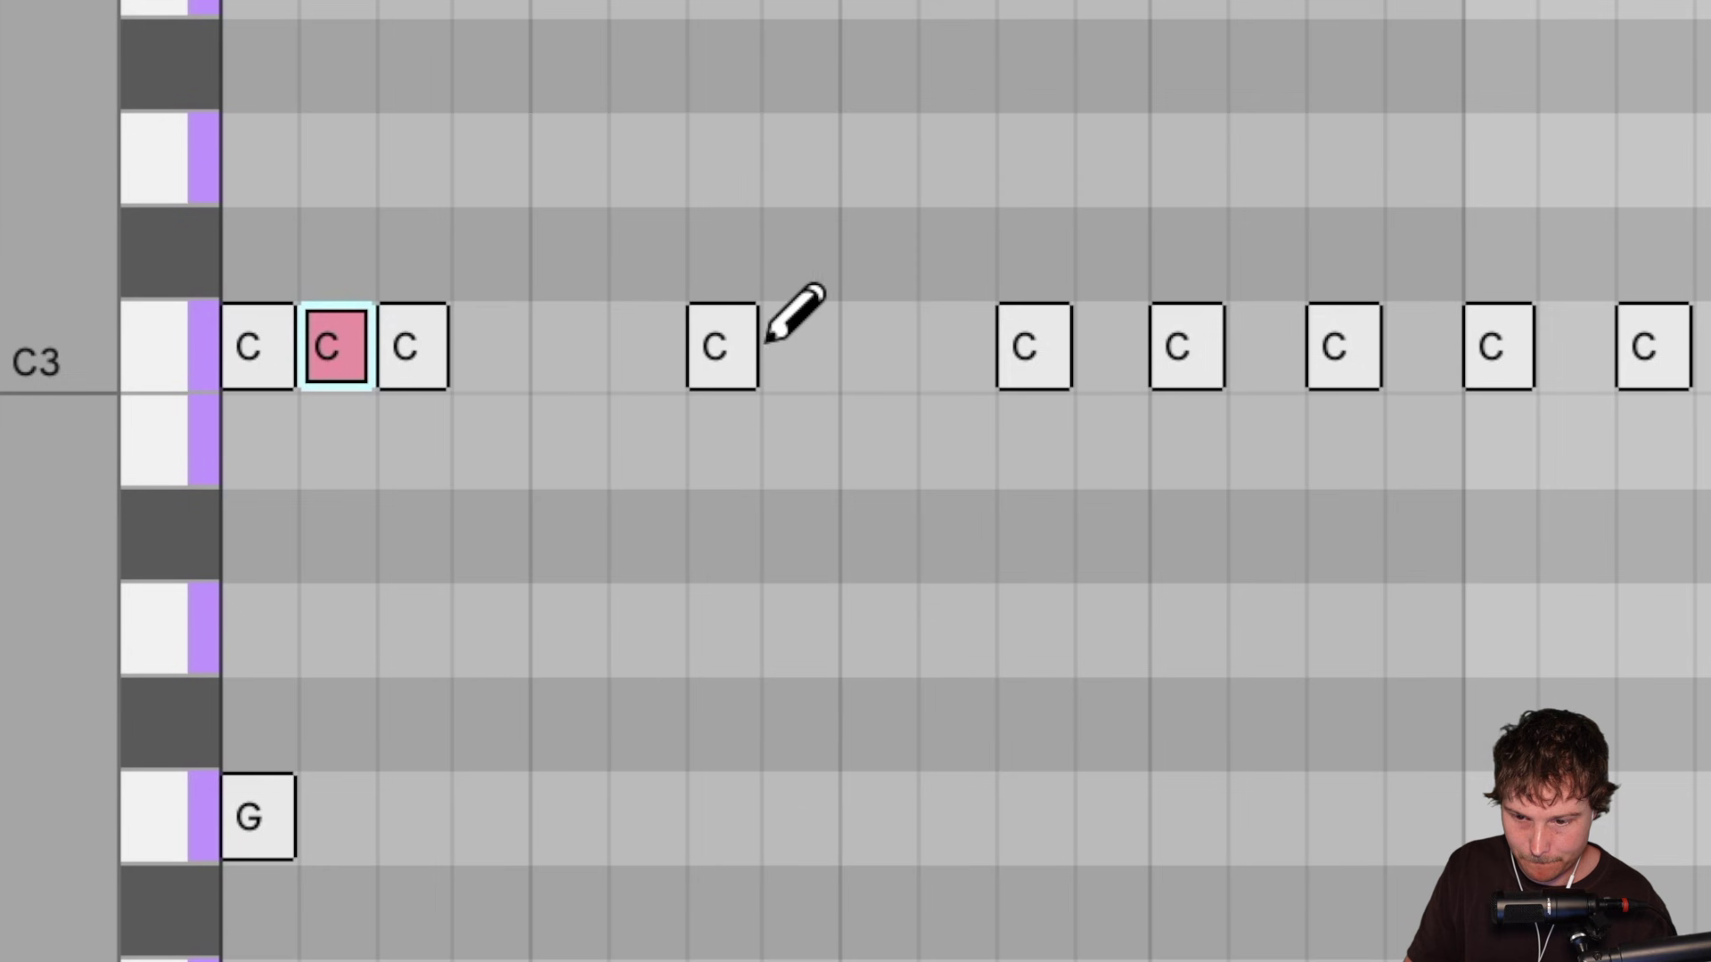
{"action": "left_click", "coordinate": [457, 374]}
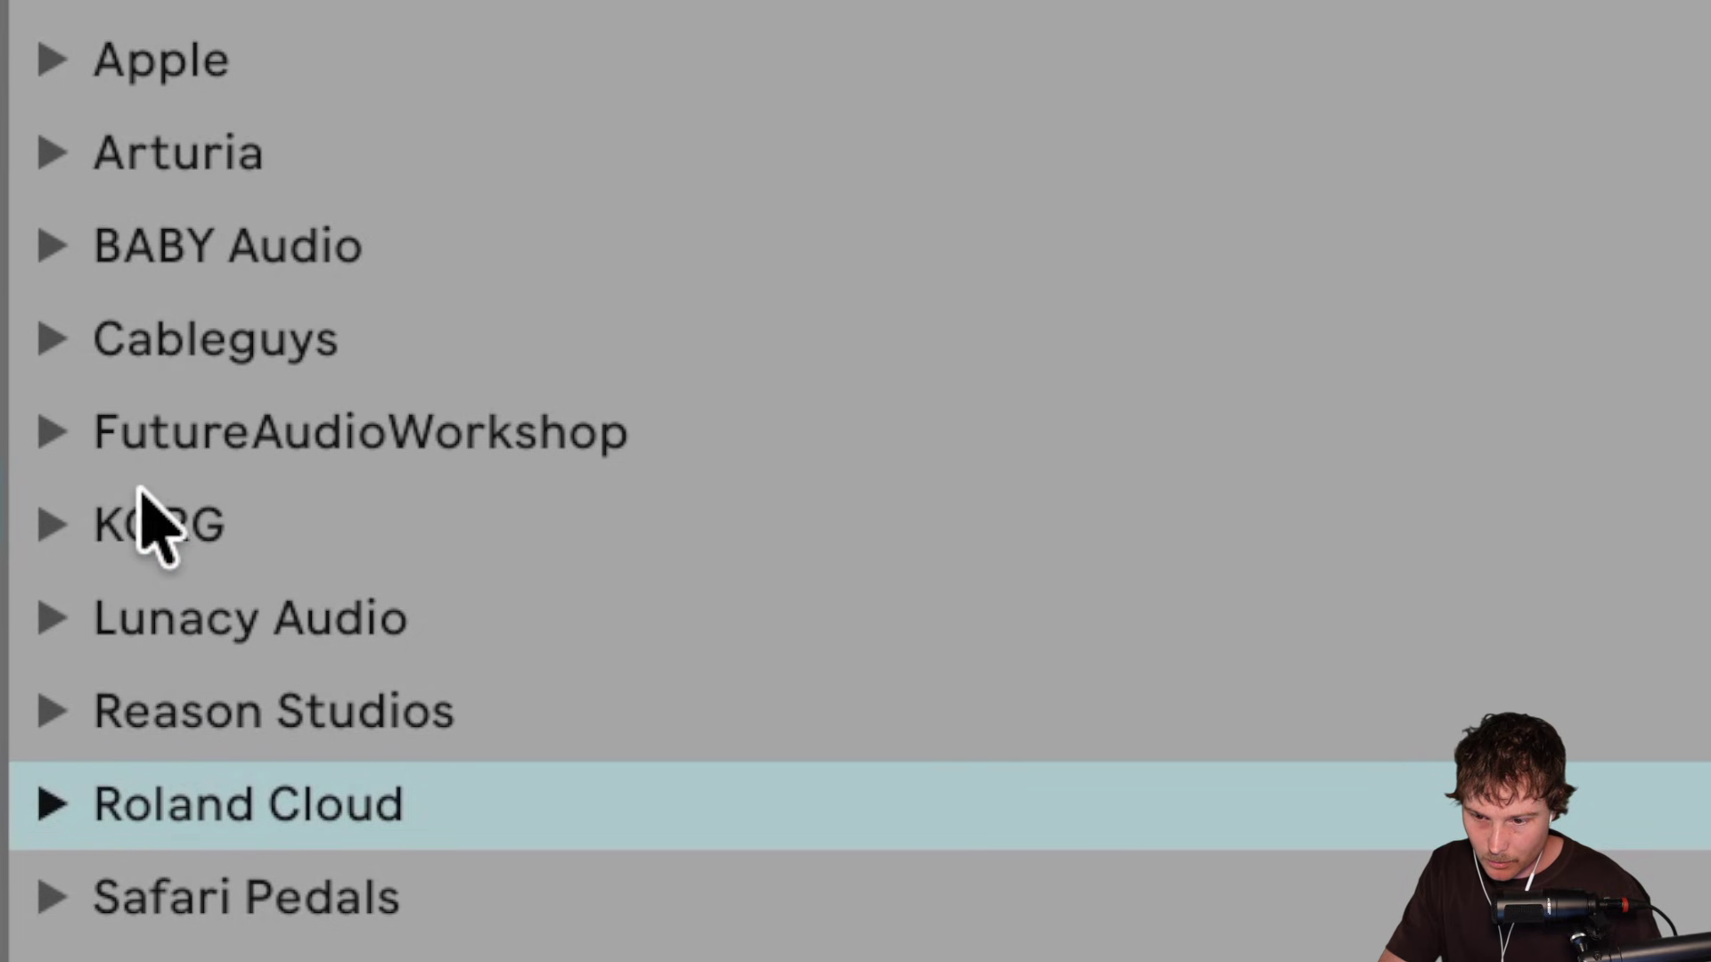
- Load the SubLabXL bass instrument from the FutureAudioWorkshop plug-ins
{"action": "left_click", "coordinate": [86, 450]}
{"action": "double_click", "coordinate": [383, 726]}
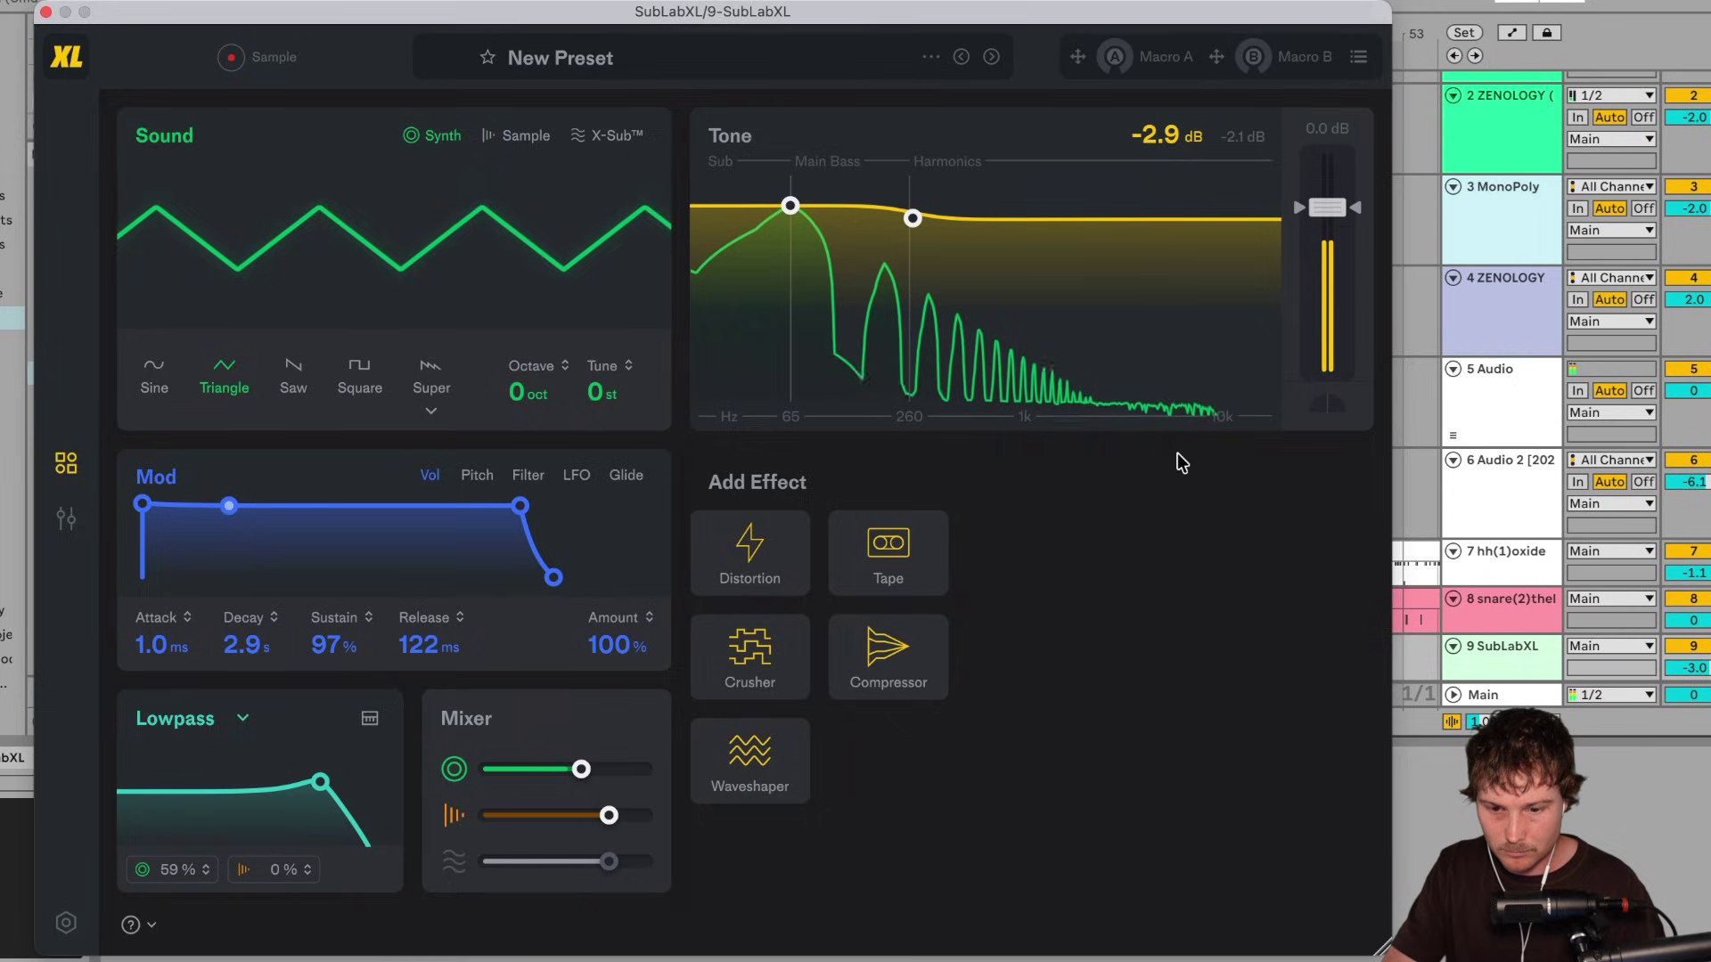
- Add a Crusher effect to the SubLabXL bass with 11.9% decimation and adjust how much of the synth signal it affects
{"action": "left_click", "coordinate": [759, 672]}
{"action": "mouse_move", "coordinate": [763, 760]}
{"action": "left_mouse_down"}
{"action": "mouse_move", "coordinate": [752, 711]}
{"action": "mouse_move", "coordinate": [746, 749]}
{"action": "left_mouse_up"}
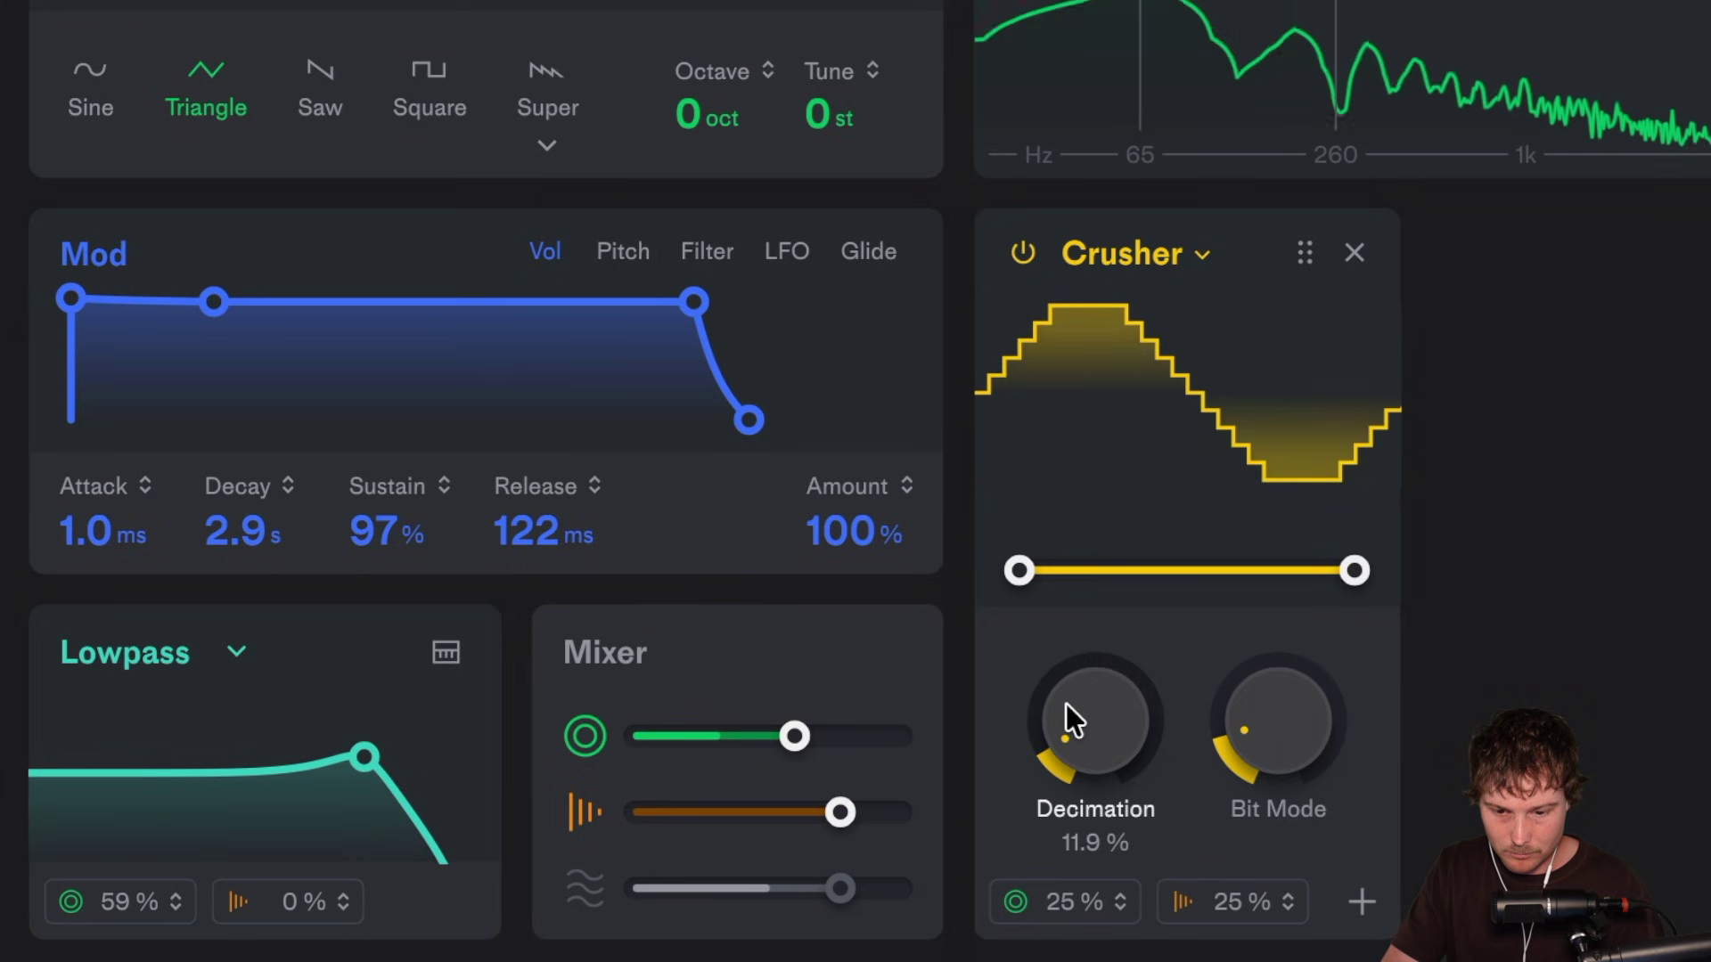
{"action": "left_click_drag", "start_coordinate": [1073, 901], "coordinate": [1073, 891]}
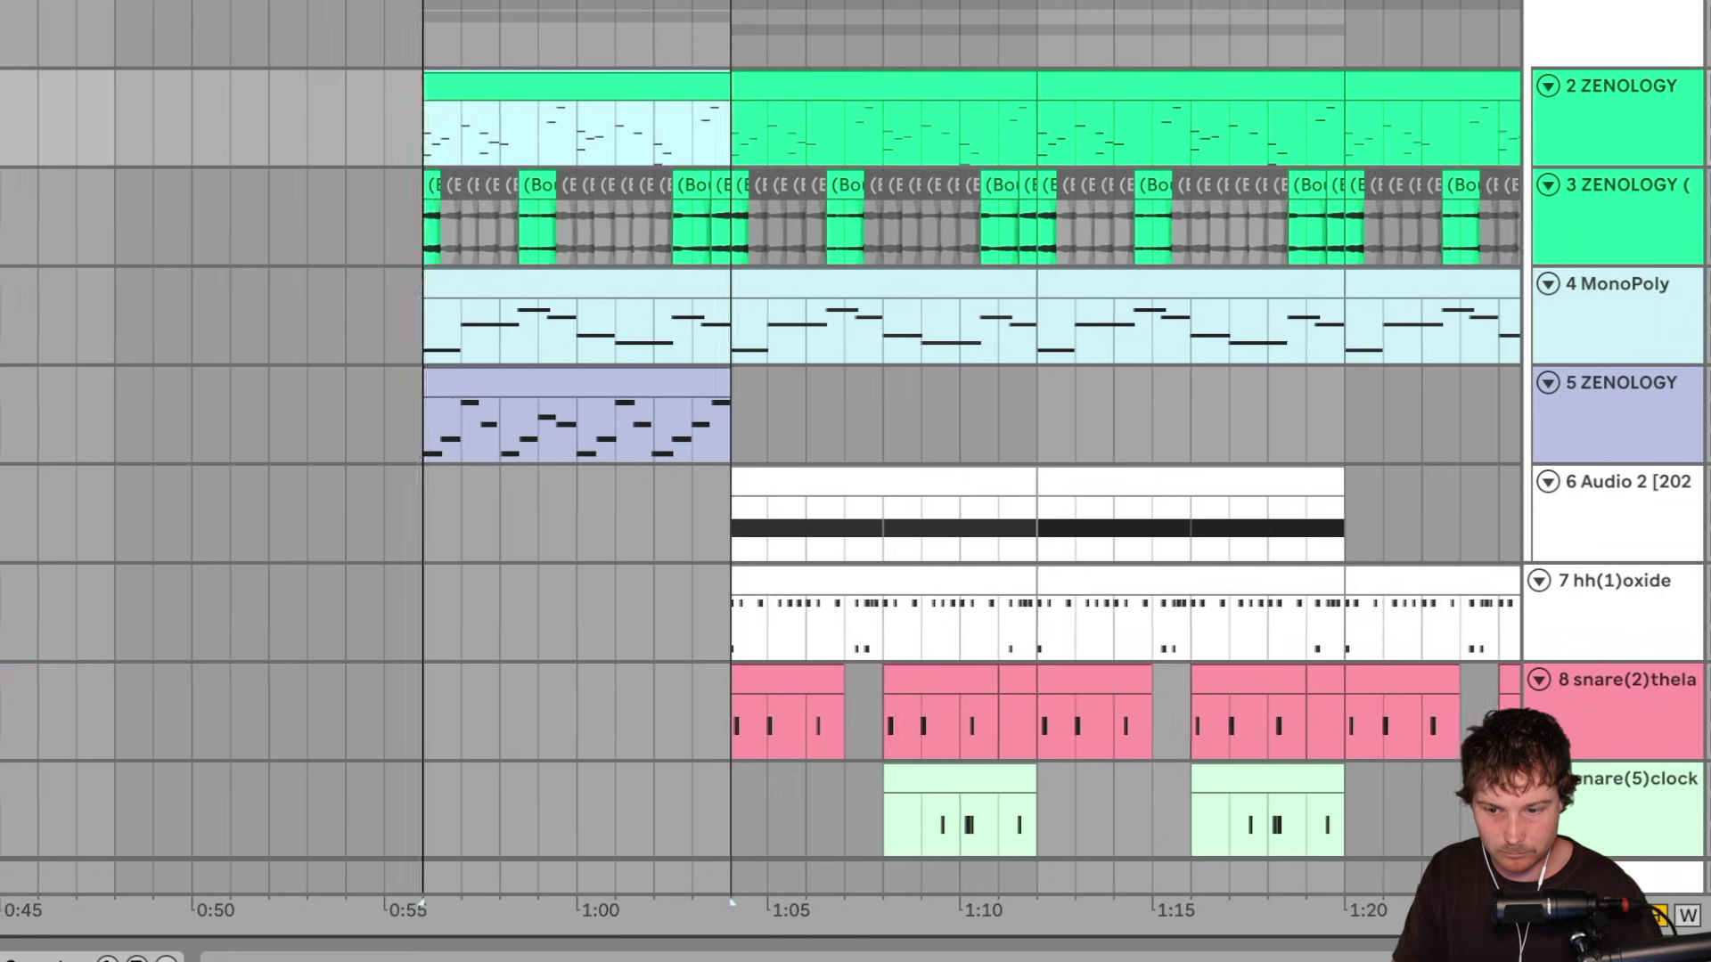
- Switch StandardCLIP on the Main track to Soft Clip Pro mode and set its soft-clip saturator to about 25
{"action": "scroll", "coordinate": [18, 332], "scroll_direction": "right", "scroll_amount": 5}
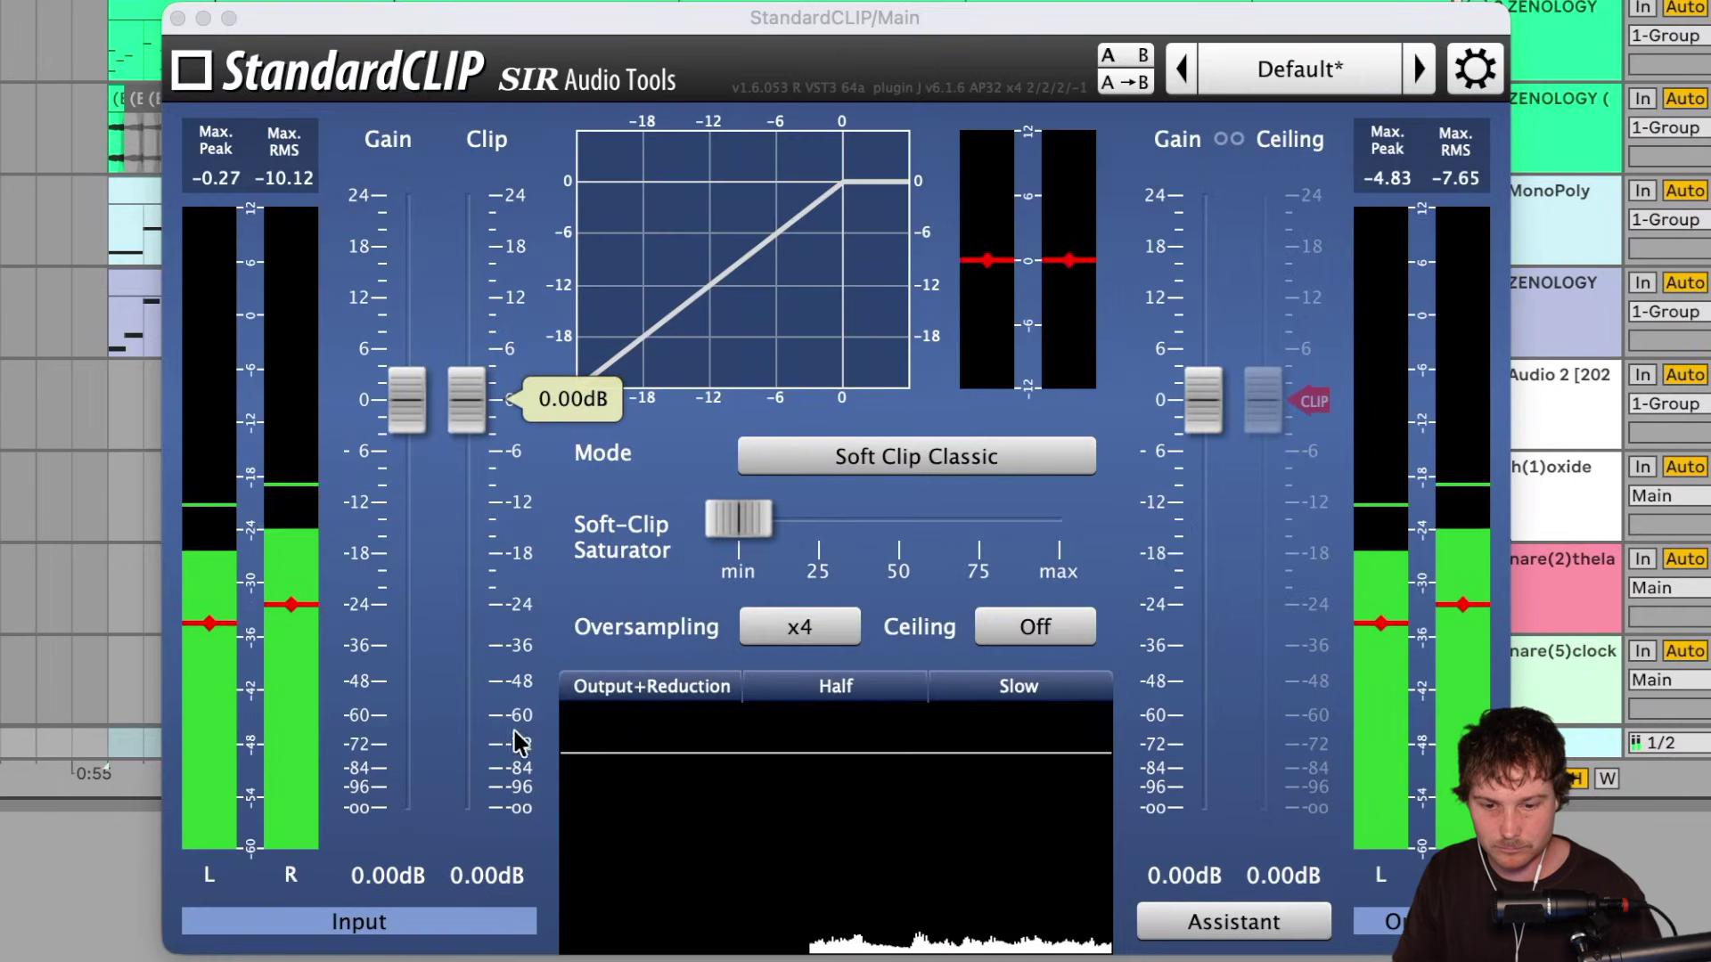
{"action": "left_click", "coordinate": [931, 458]}
{"action": "left_click", "coordinate": [905, 536]}
{"action": "left_click_drag", "start_coordinate": [745, 520], "coordinate": [828, 532]}
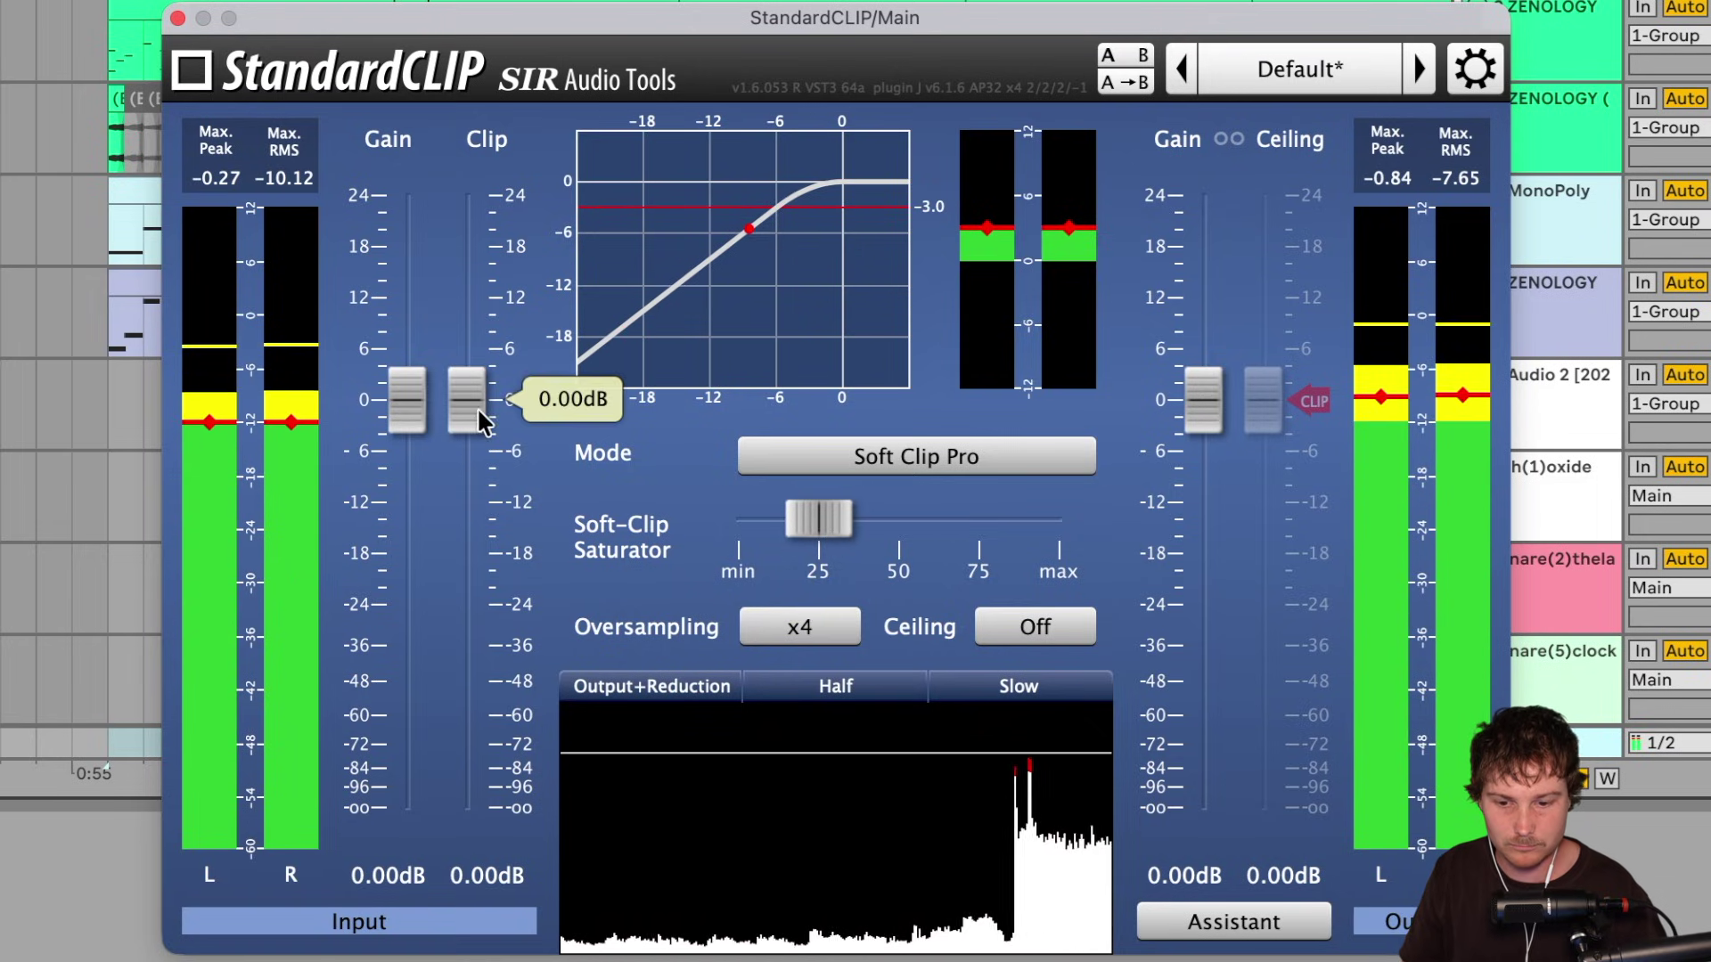
- Lower StandardCLIP's clip level to -5.40 dB and change its oversampling setting
{"action": "left_click_drag", "start_coordinate": [467, 400], "coordinate": [465, 442]}
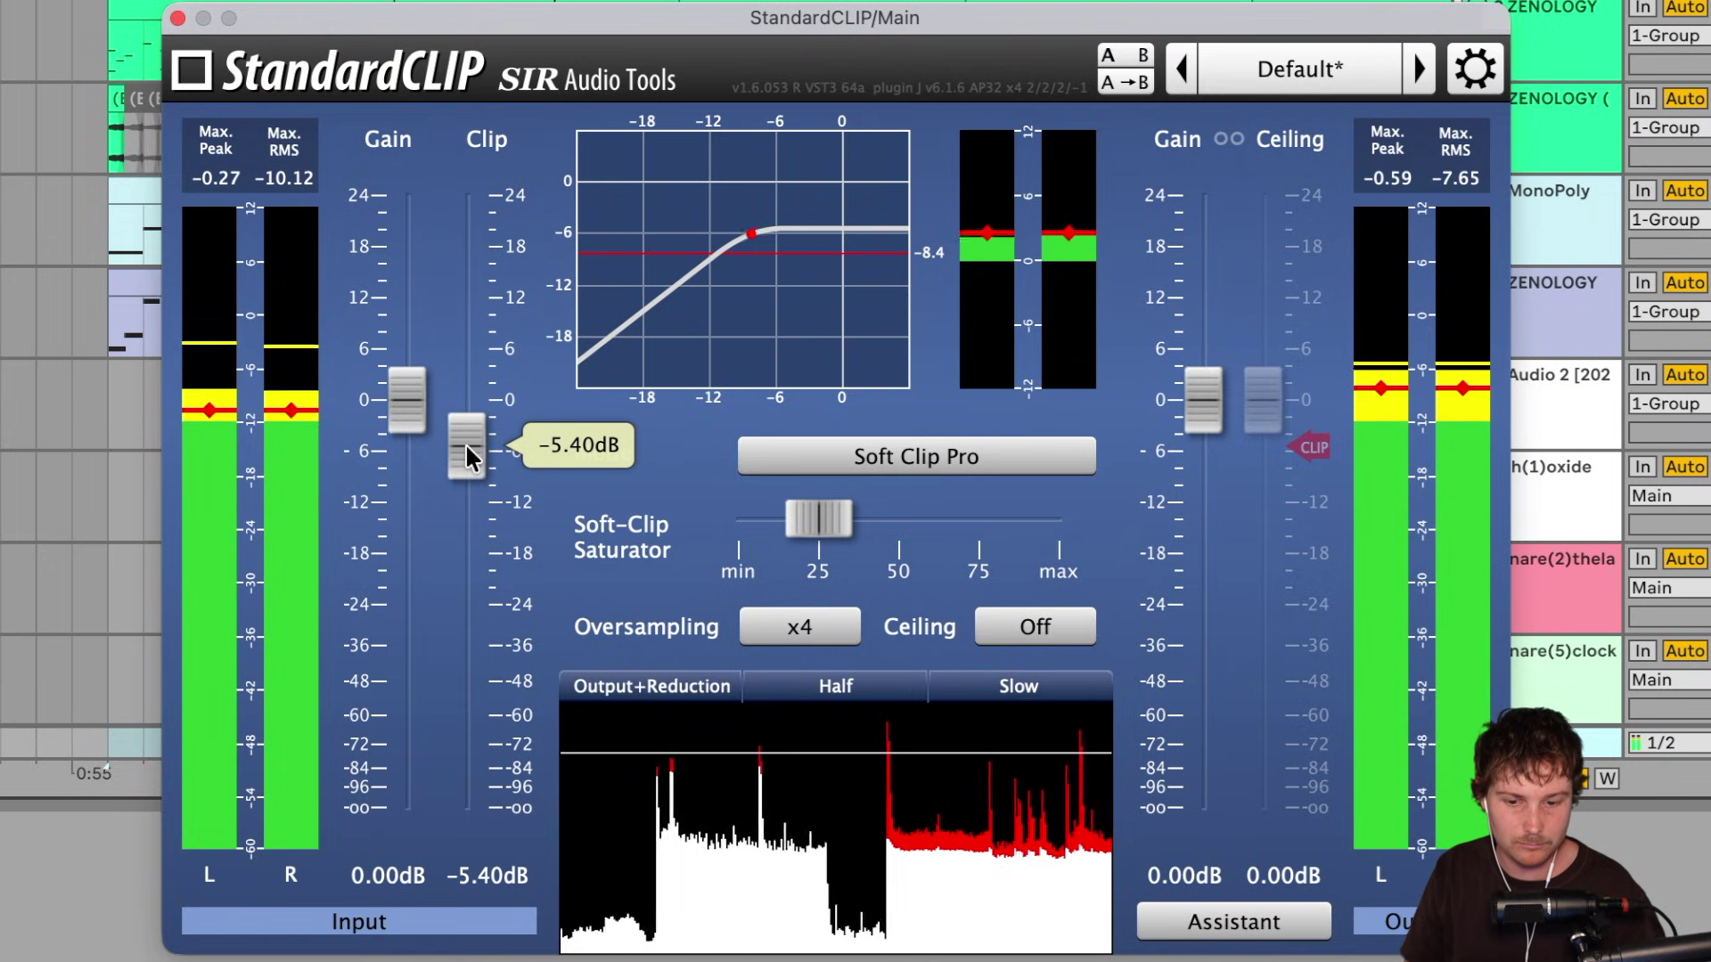
{"action": "left_click", "coordinate": [802, 629]}
{"action": "left_click", "coordinate": [873, 837]}
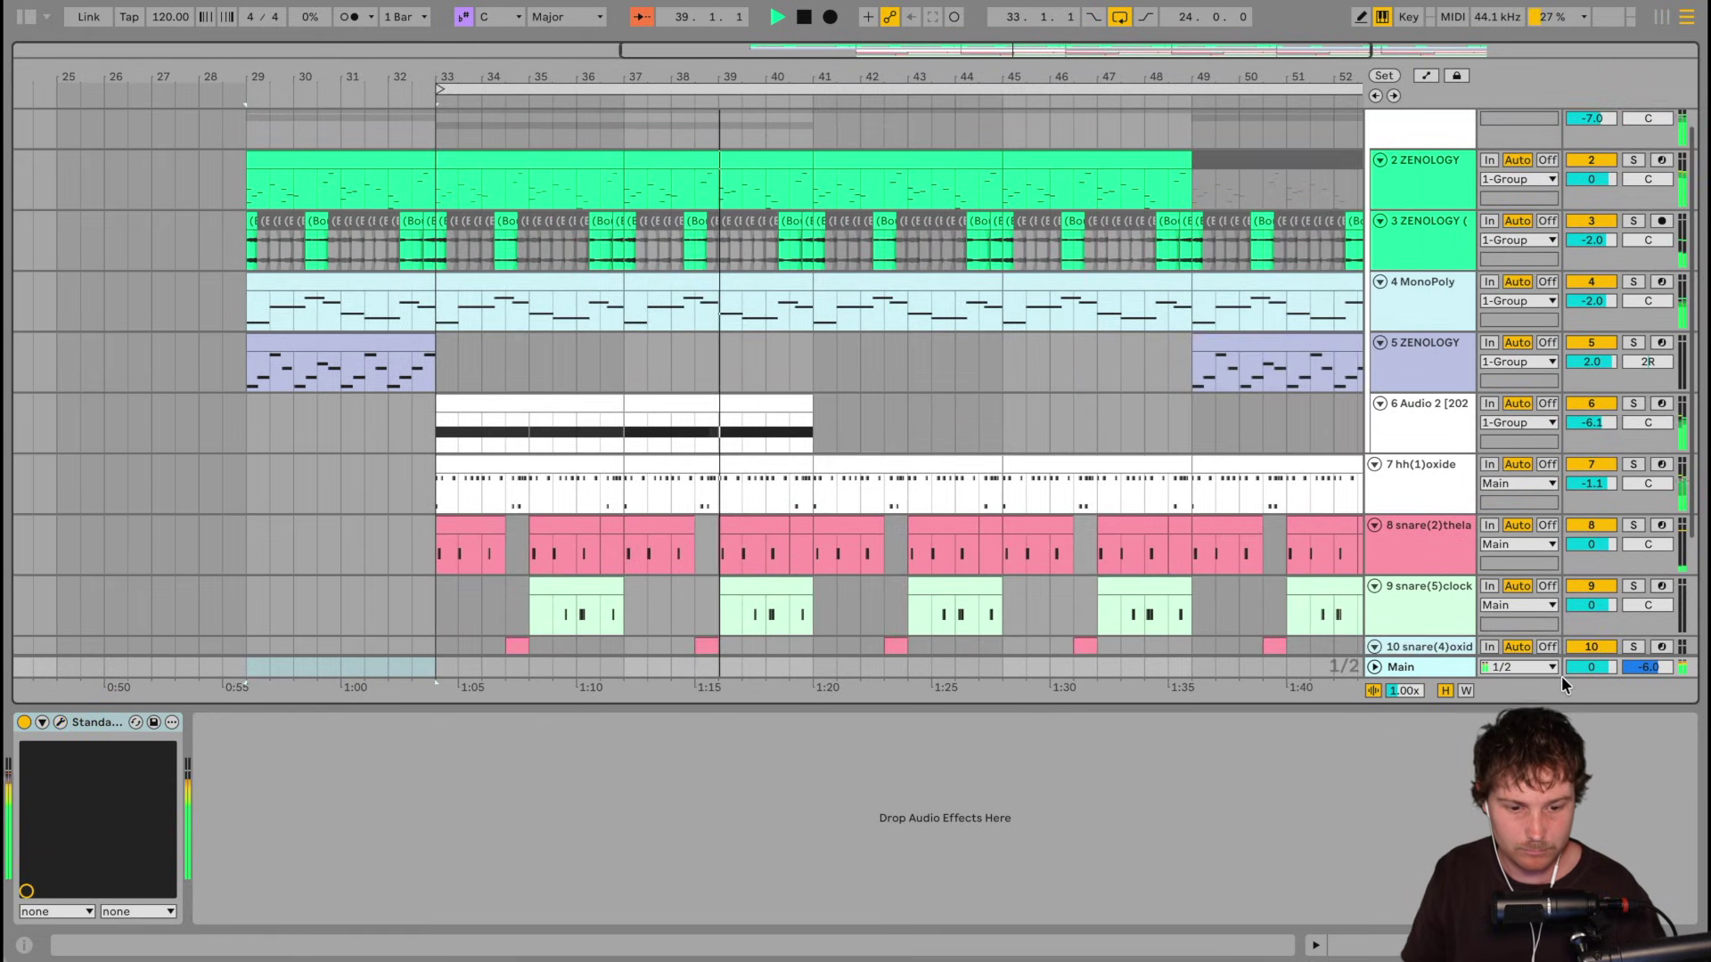
- Optimize the arrangement's track heights, and duplicate the clips on all tracks from bars 33–57 directly after that section
{"action": "left_click", "coordinate": [1445, 690]}
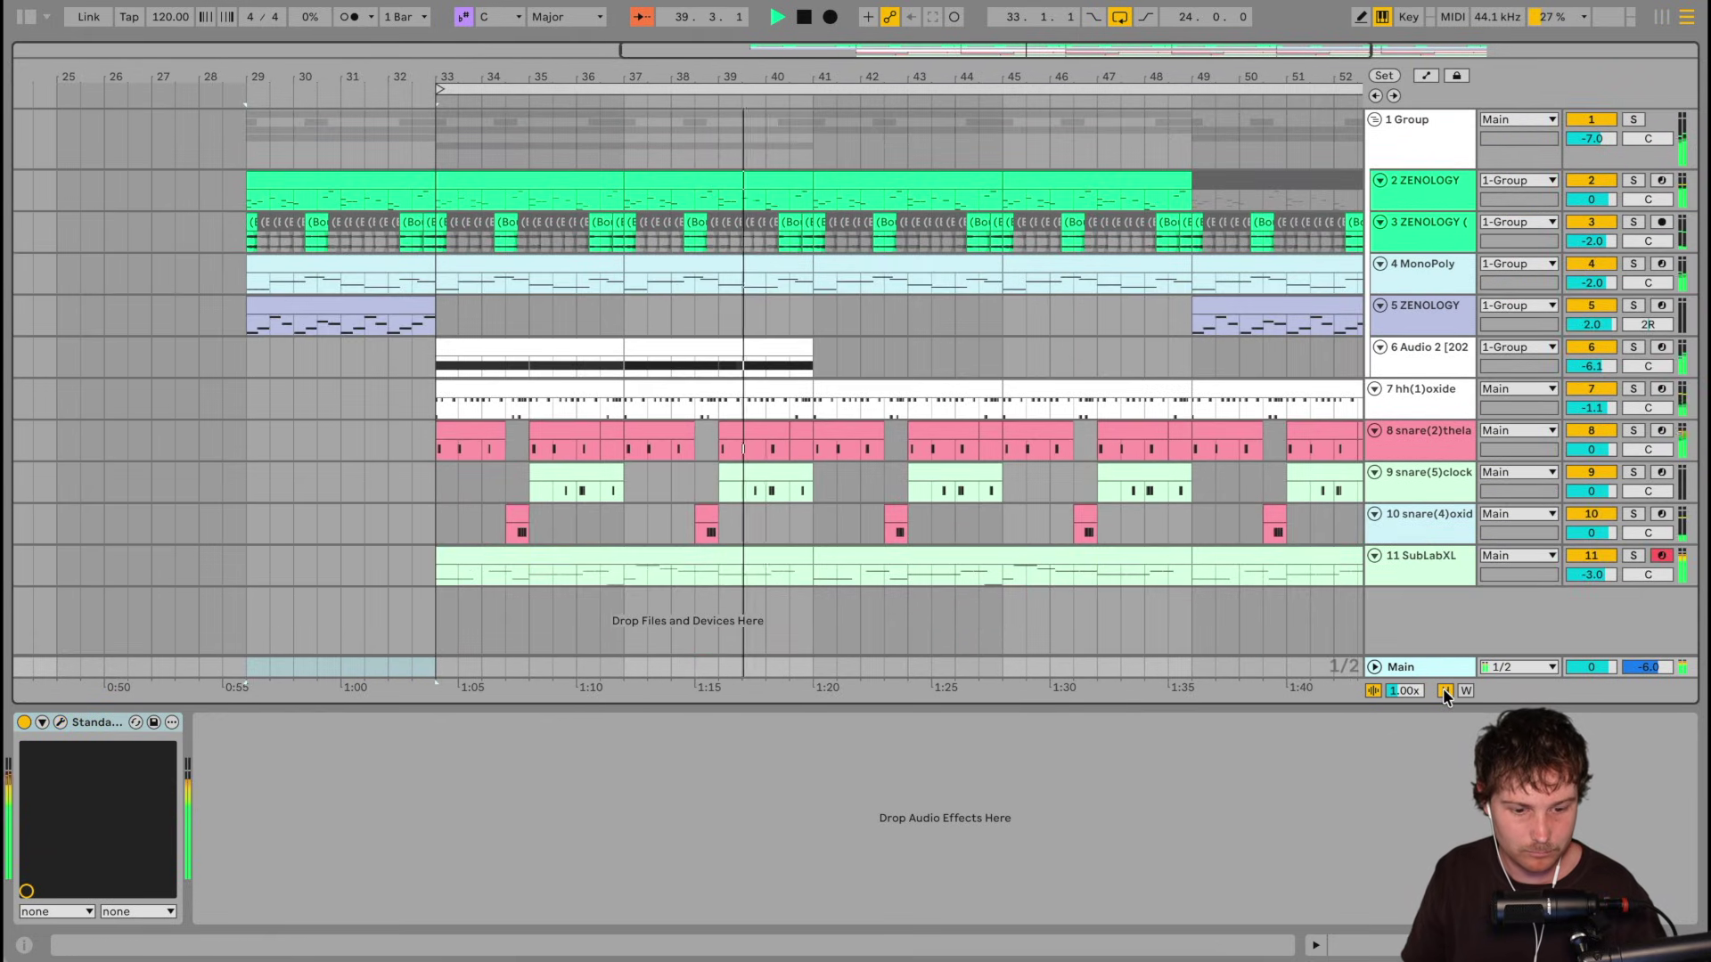
{"action": "scroll", "coordinate": [1055, 445], "scroll_direction": "left", "scroll_amount": 2}
{"action": "scroll", "coordinate": [1056, 450], "scroll_direction": "right", "scroll_amount": 7}
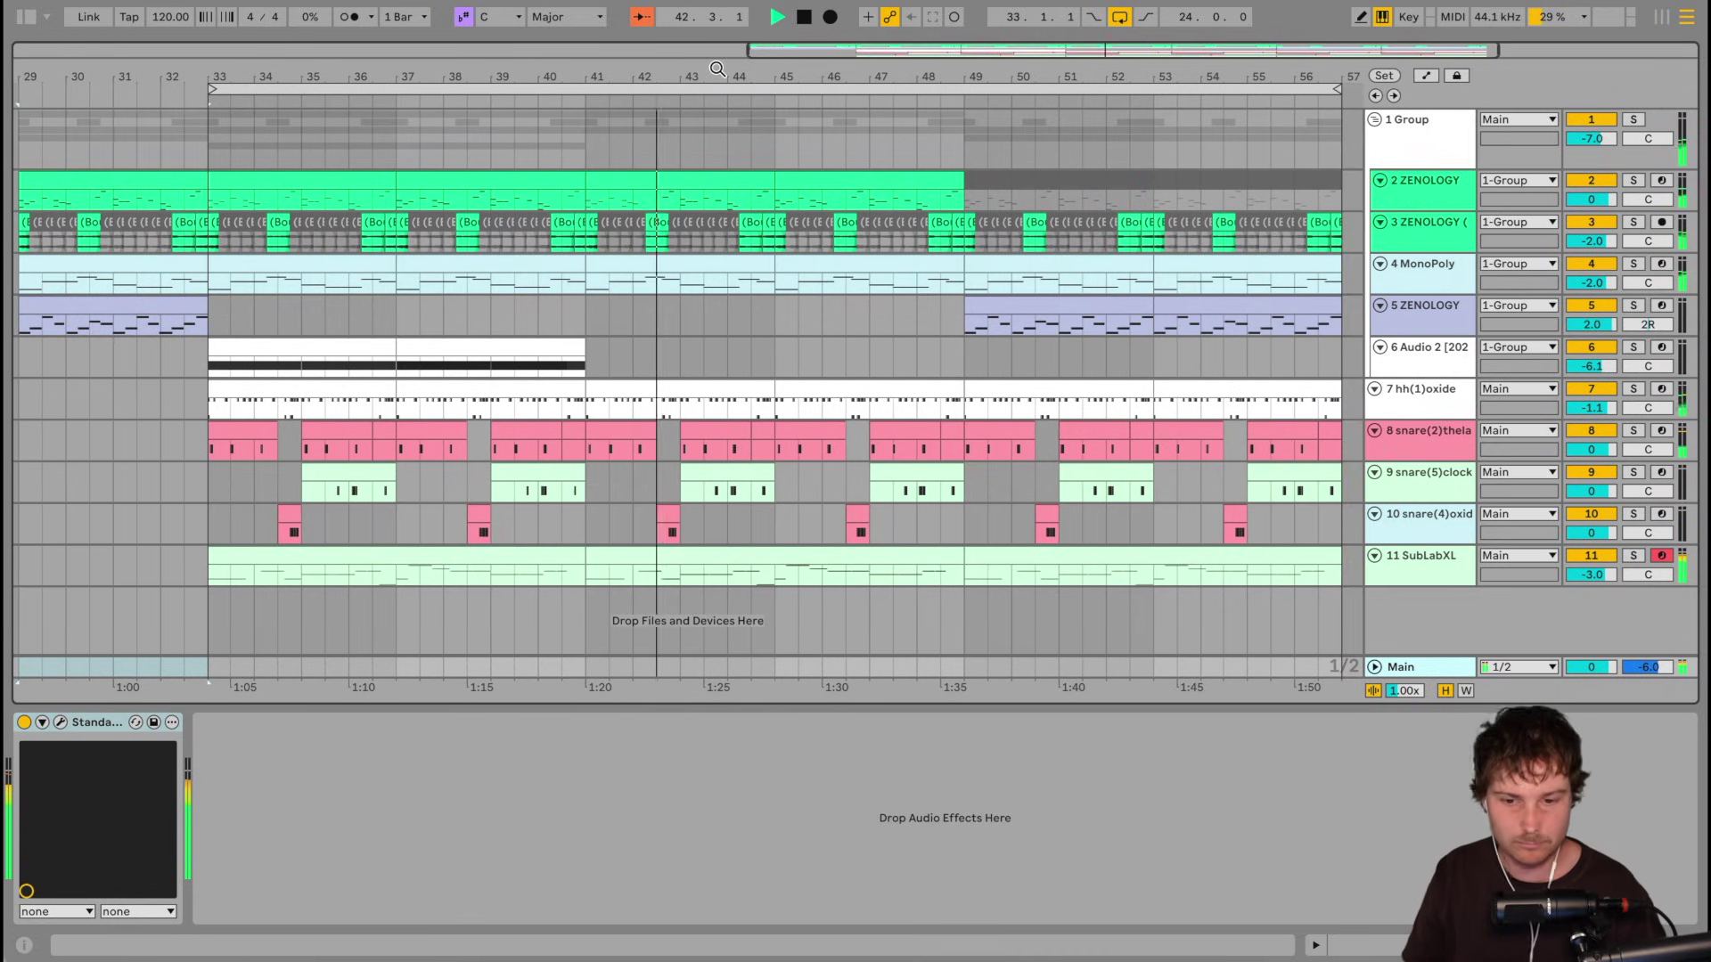
{"action": "scroll", "coordinate": [741, 137], "scroll_direction": "down", "scroll_amount": 2}
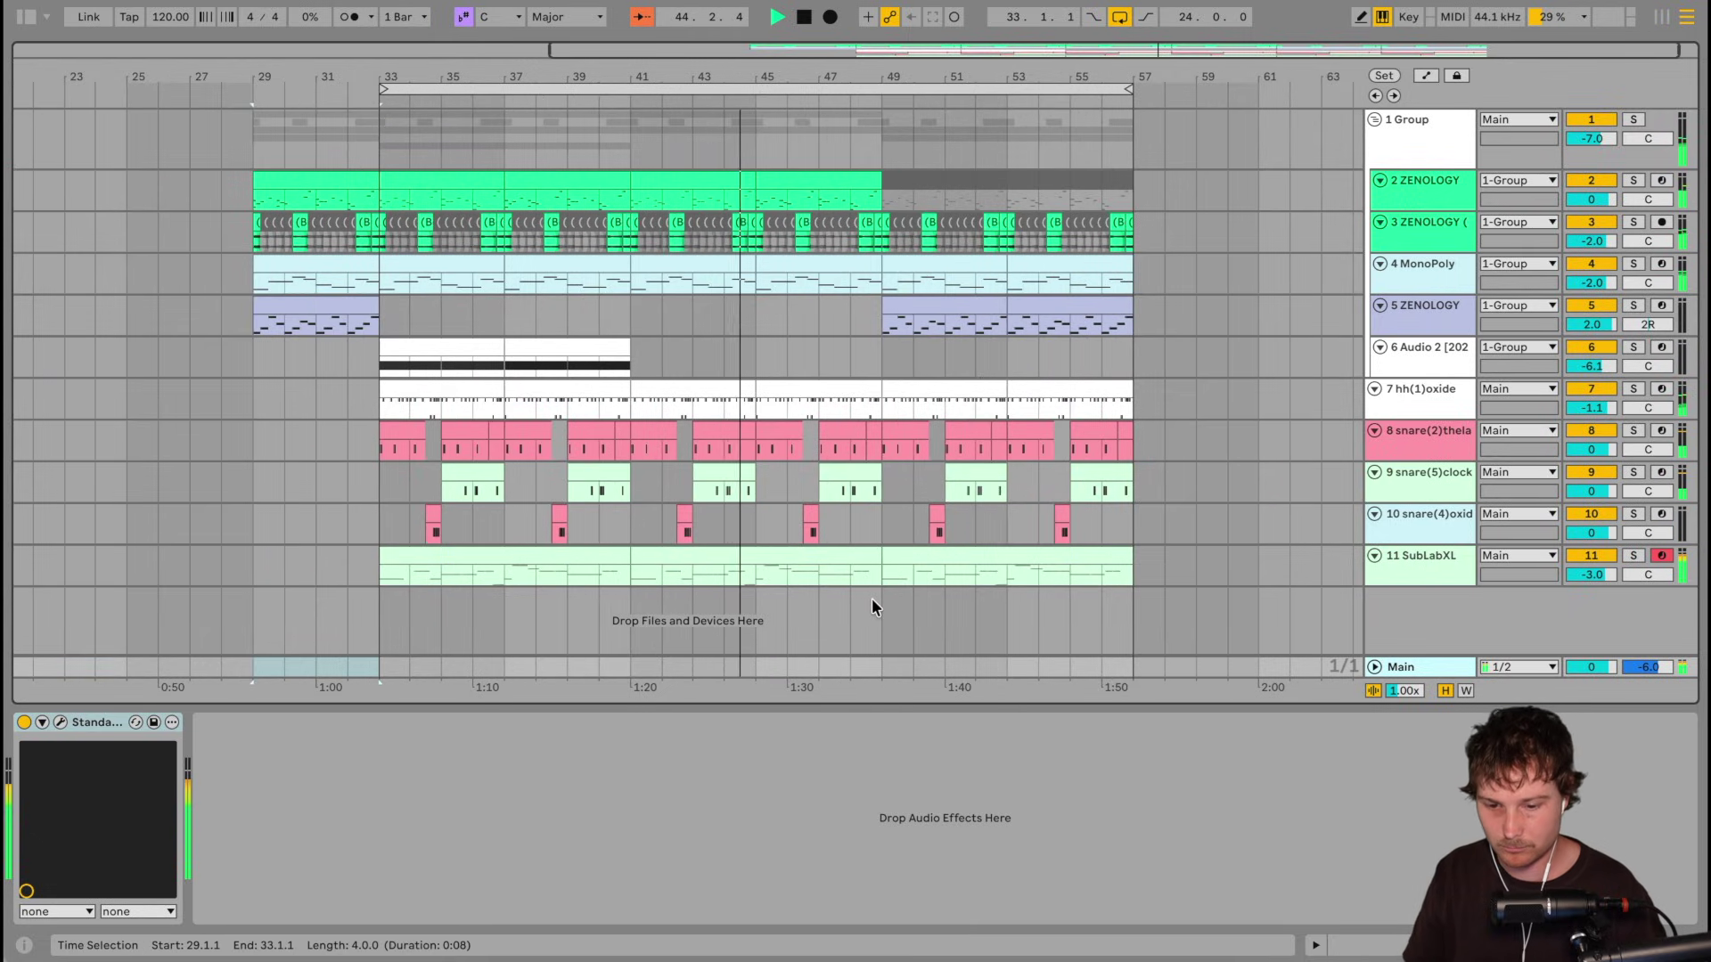
{"action": "left_click", "coordinate": [470, 183]}
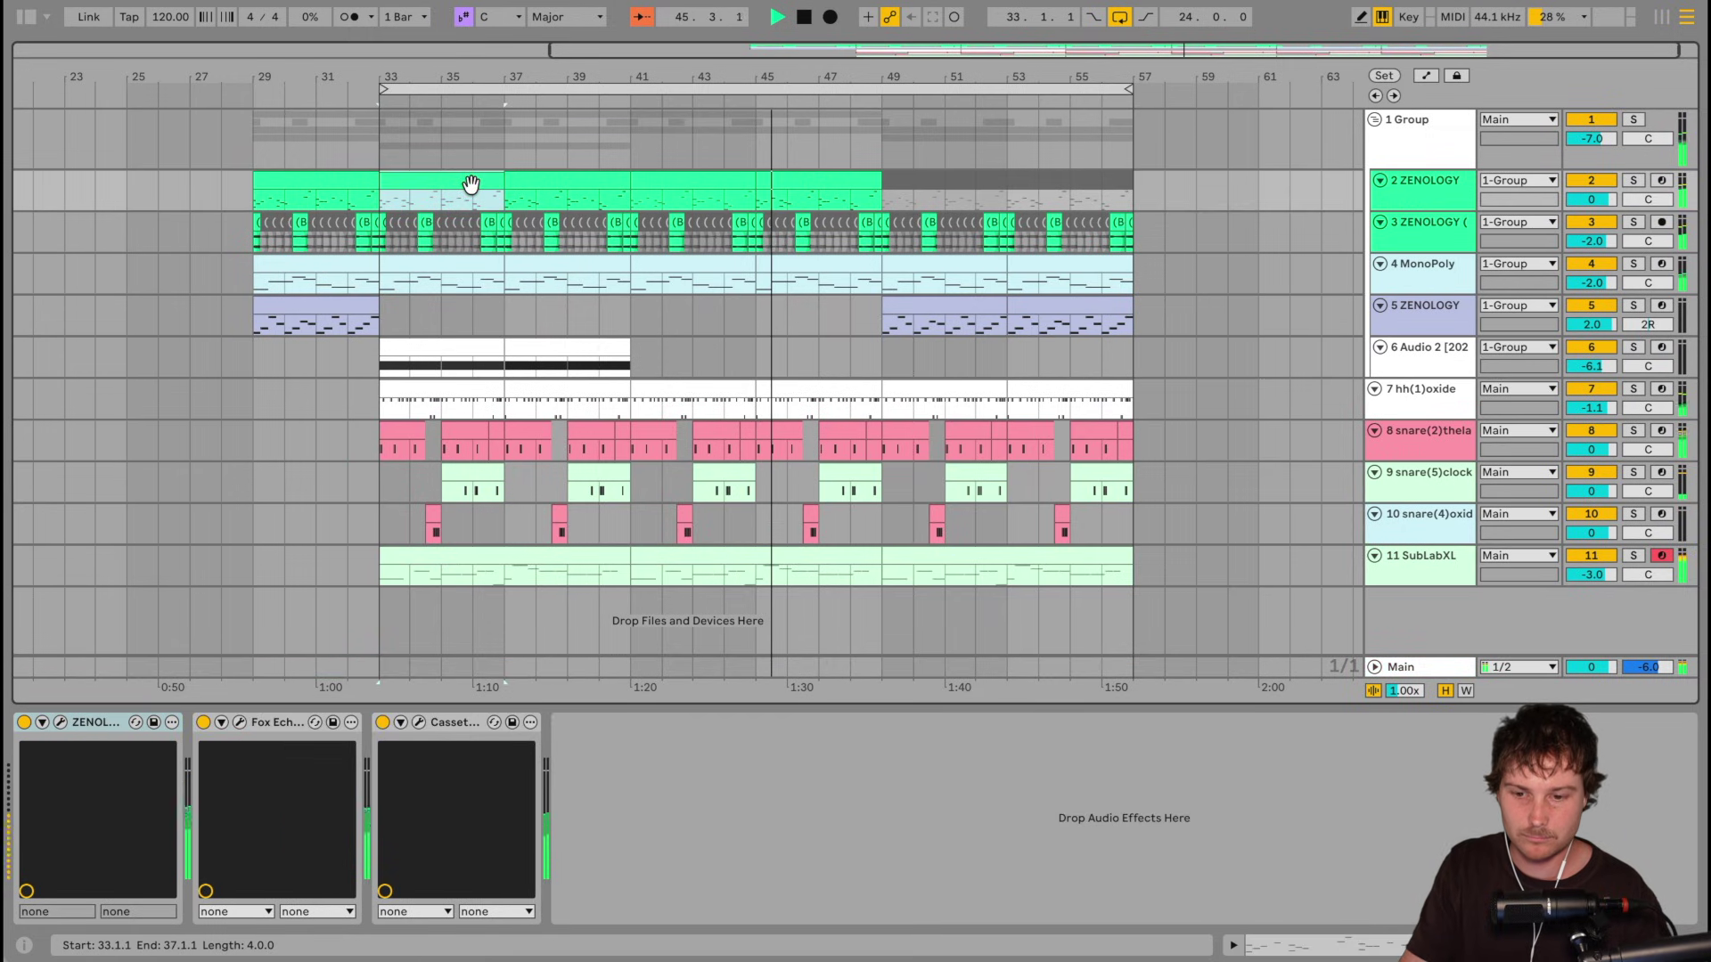
{"action": "left_click", "coordinate": [1095, 560], "text": "shift"}
{"action": "key", "text": "ctrl+d"}
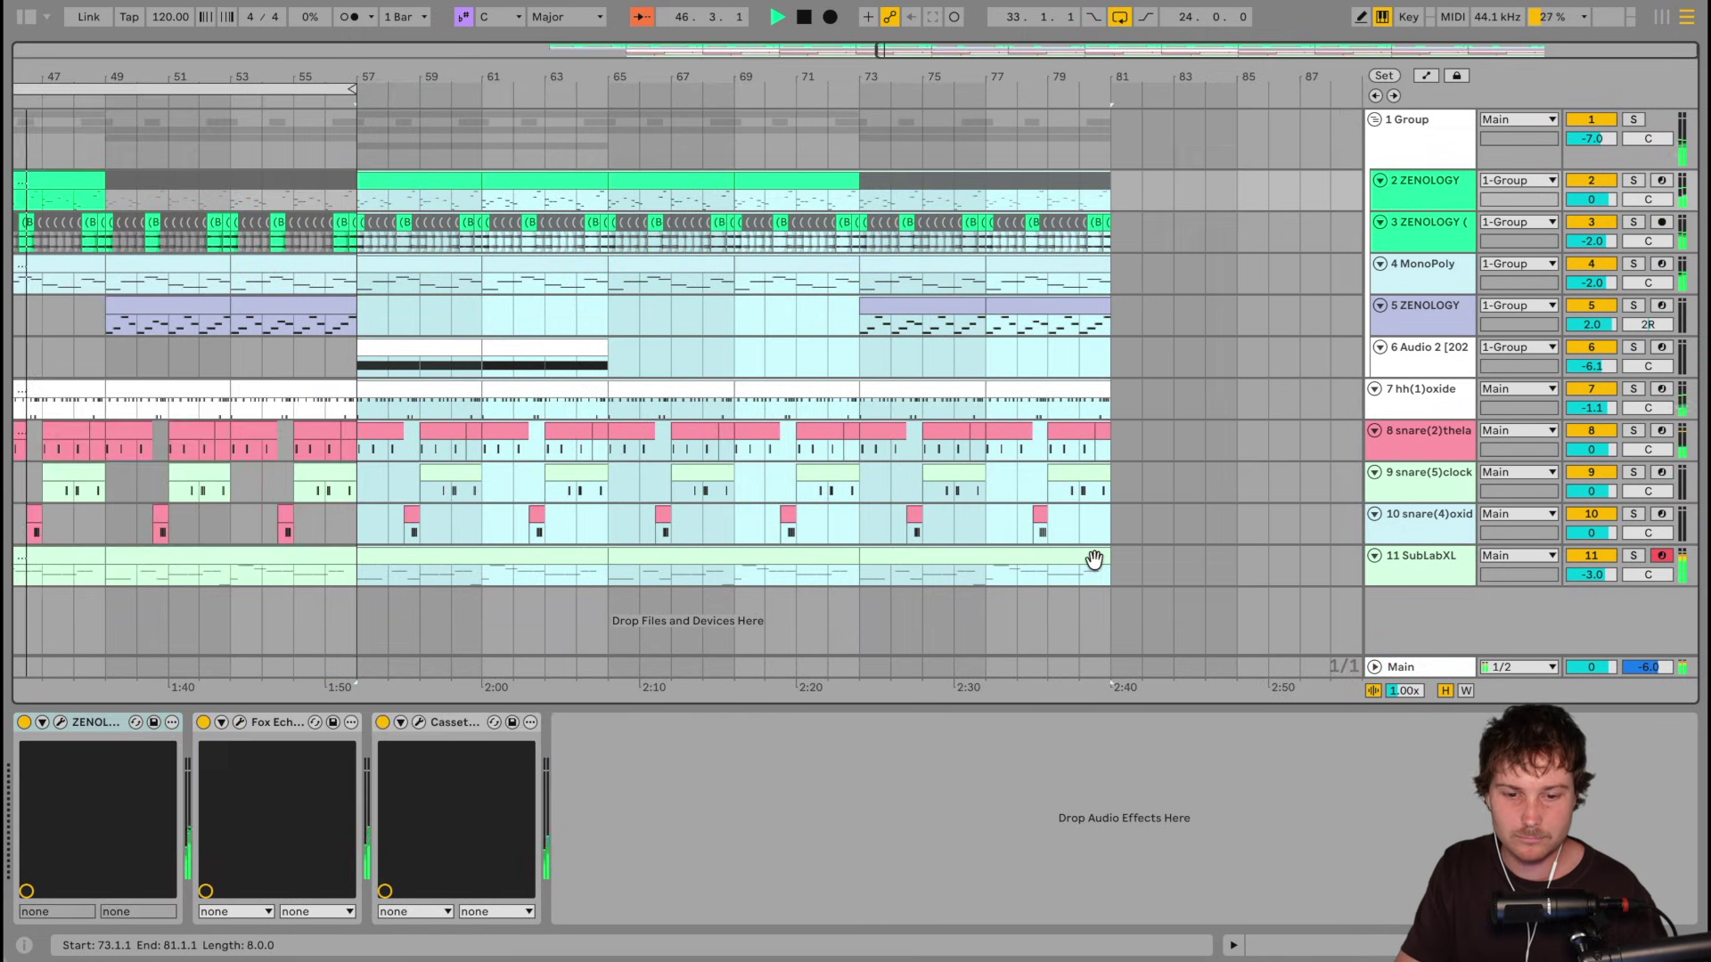
- Deactivate the track 5 ZENOLOGY clips in bars 49–57 and place the Audio 2 clips from bar 57 there instead
{"action": "scroll", "coordinate": [1095, 559], "scroll_direction": "left", "scroll_amount": 10}
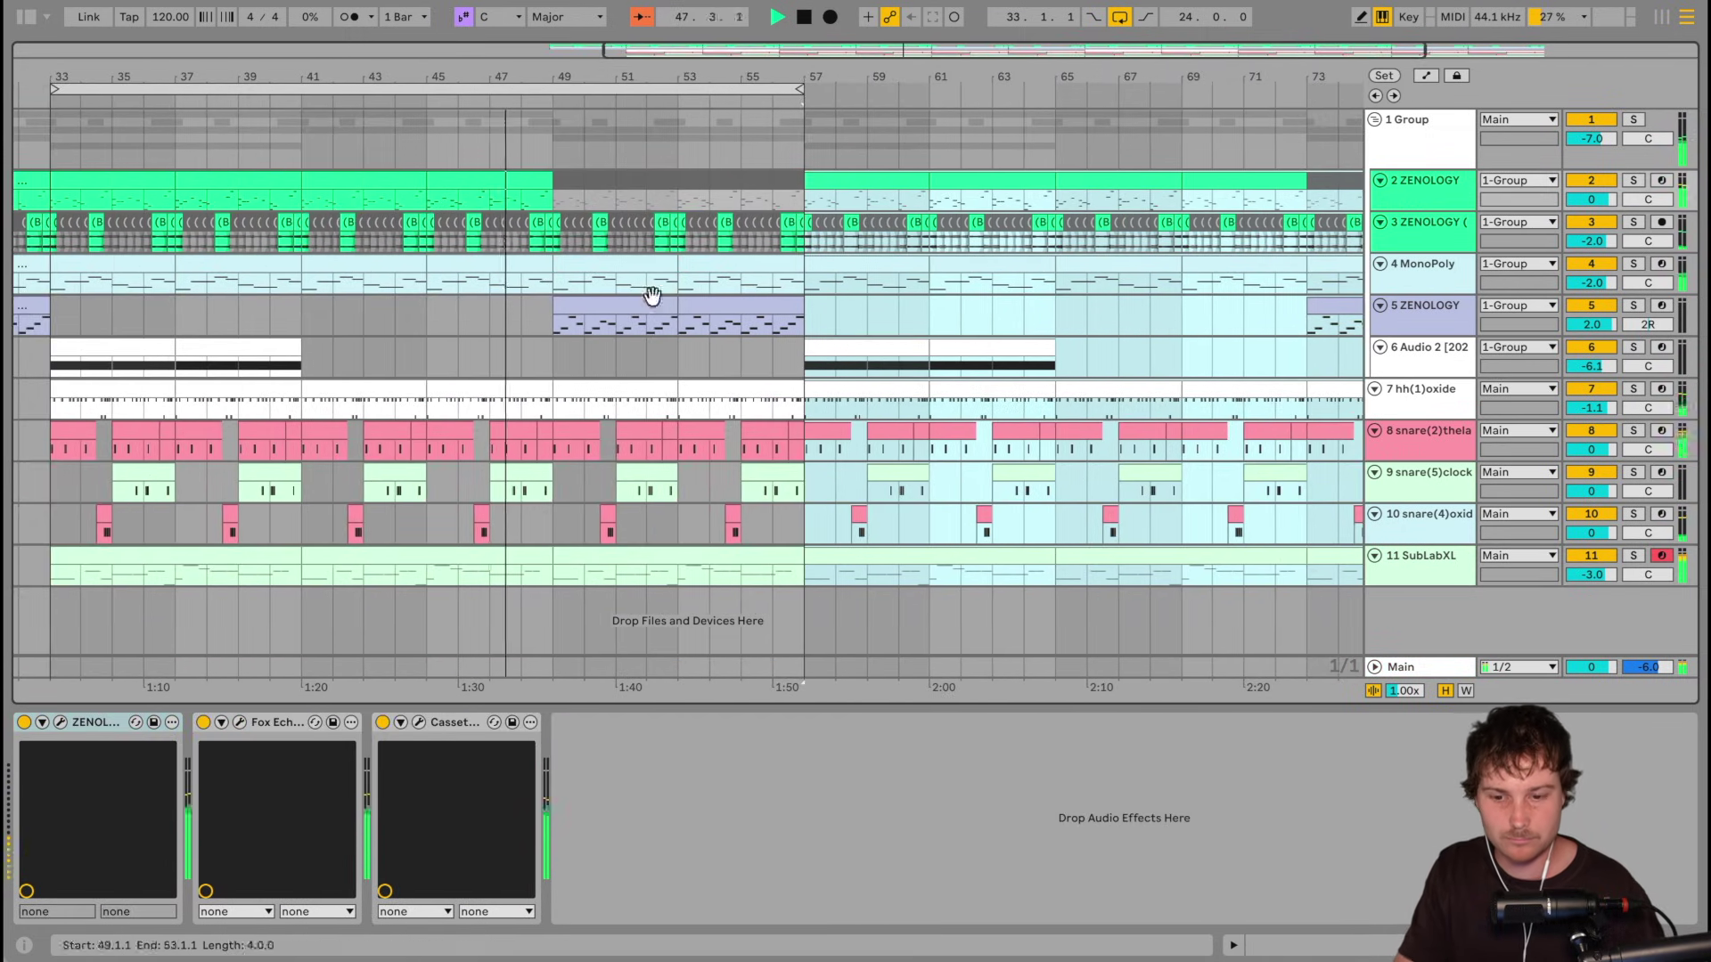
{"action": "left_click", "coordinate": [624, 301]}
{"action": "key", "text": "0"}
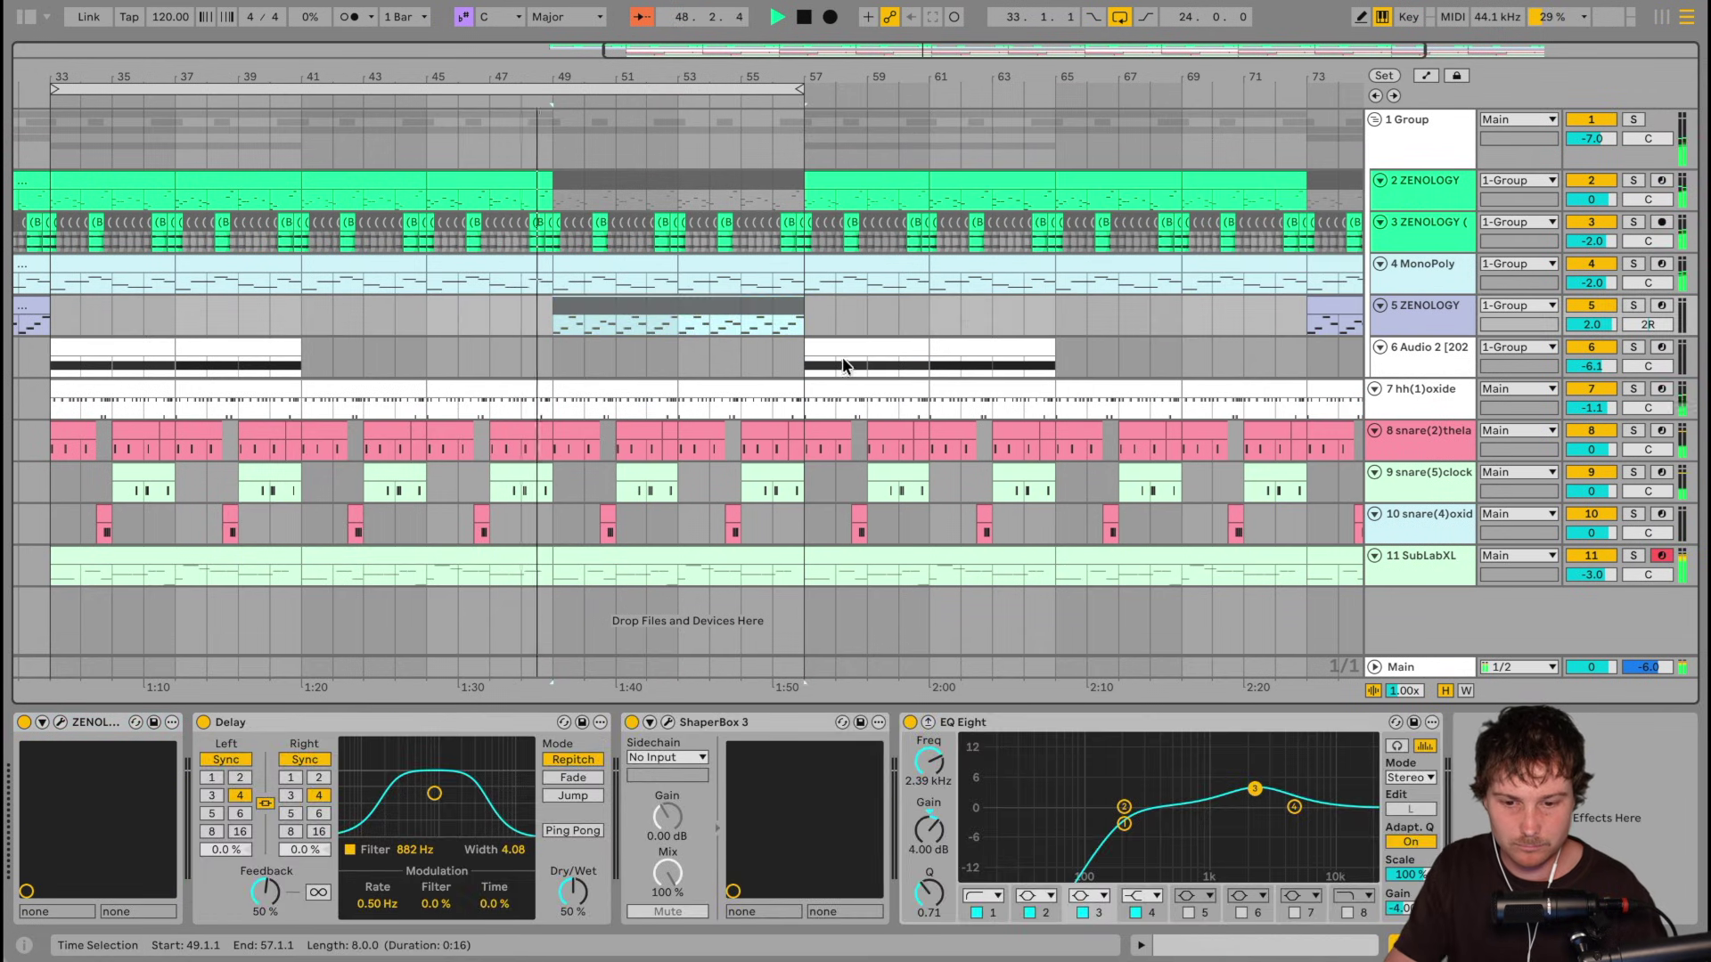
{"action": "left_click", "coordinate": [930, 348]}
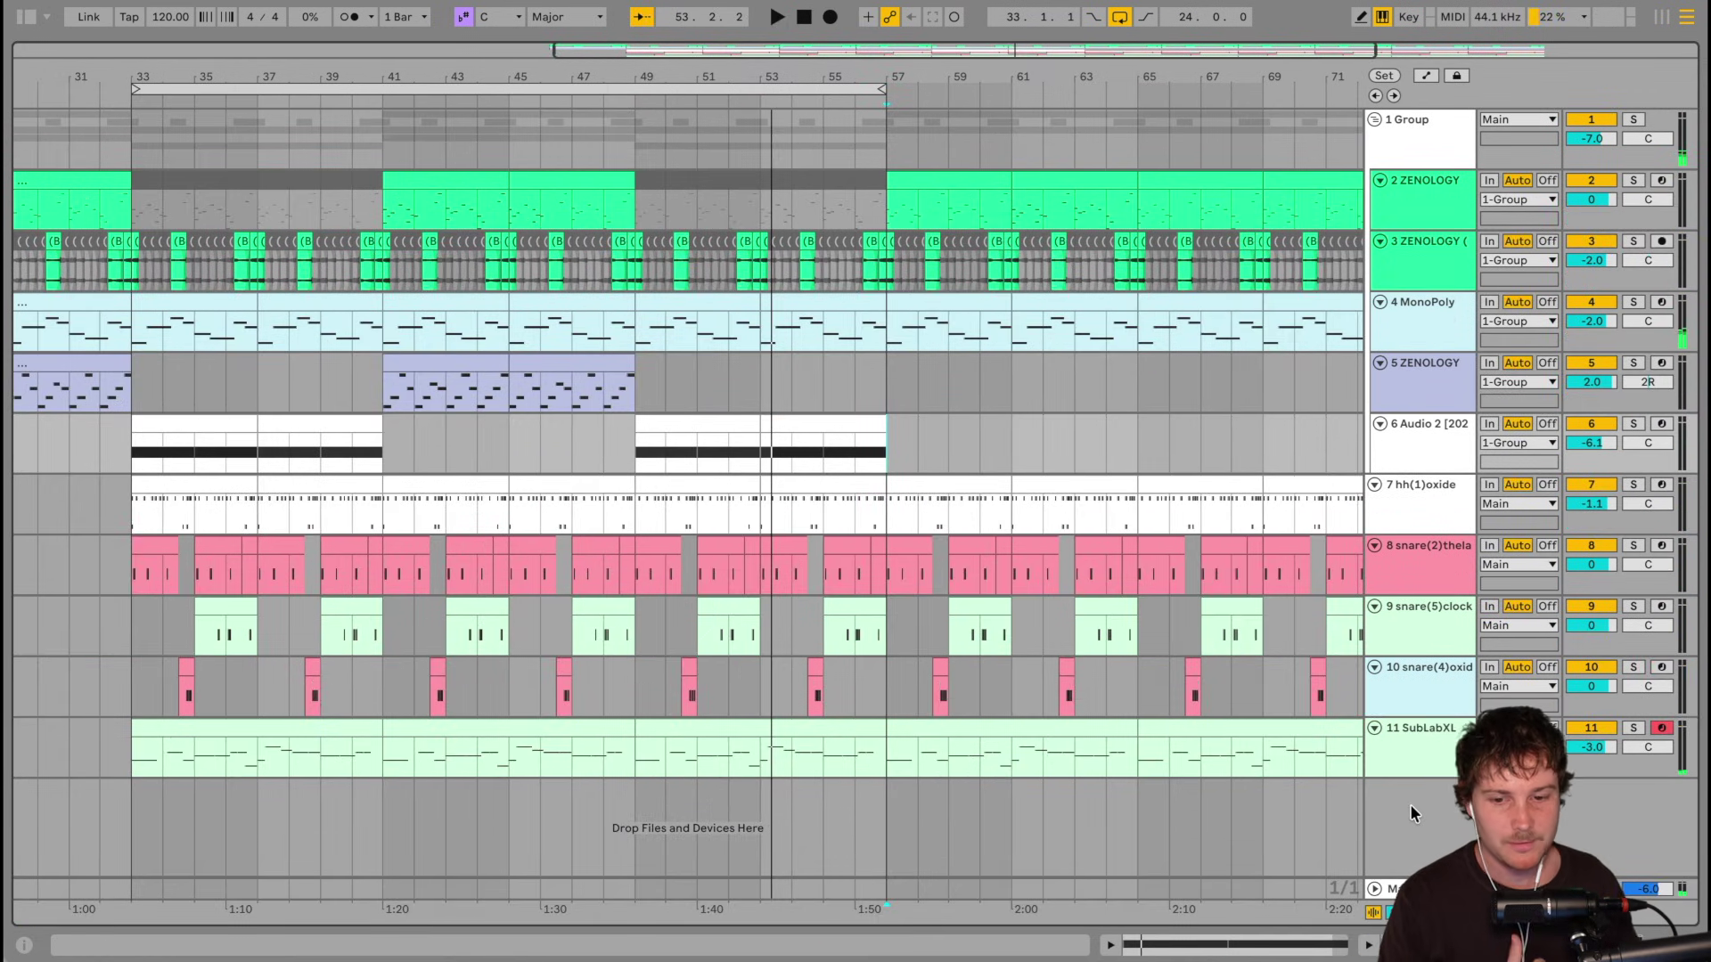